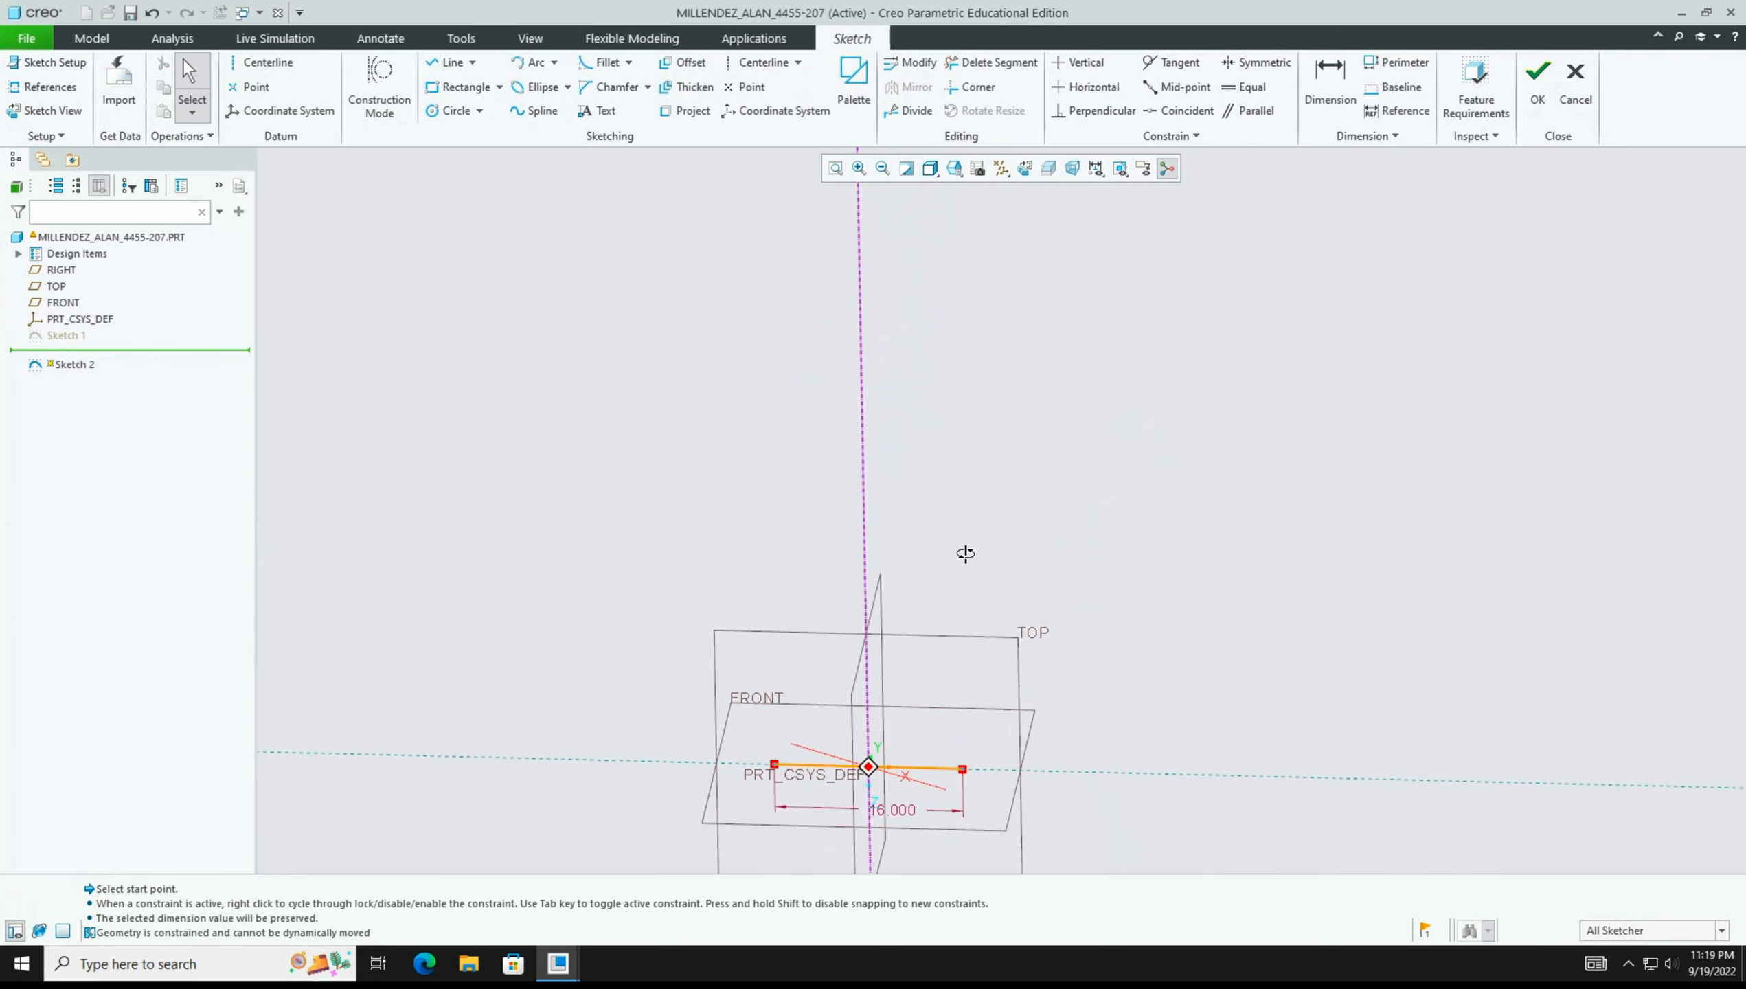
Orient the sketch to the TOP view with free space around the horizontal line.
left_click(955, 169)
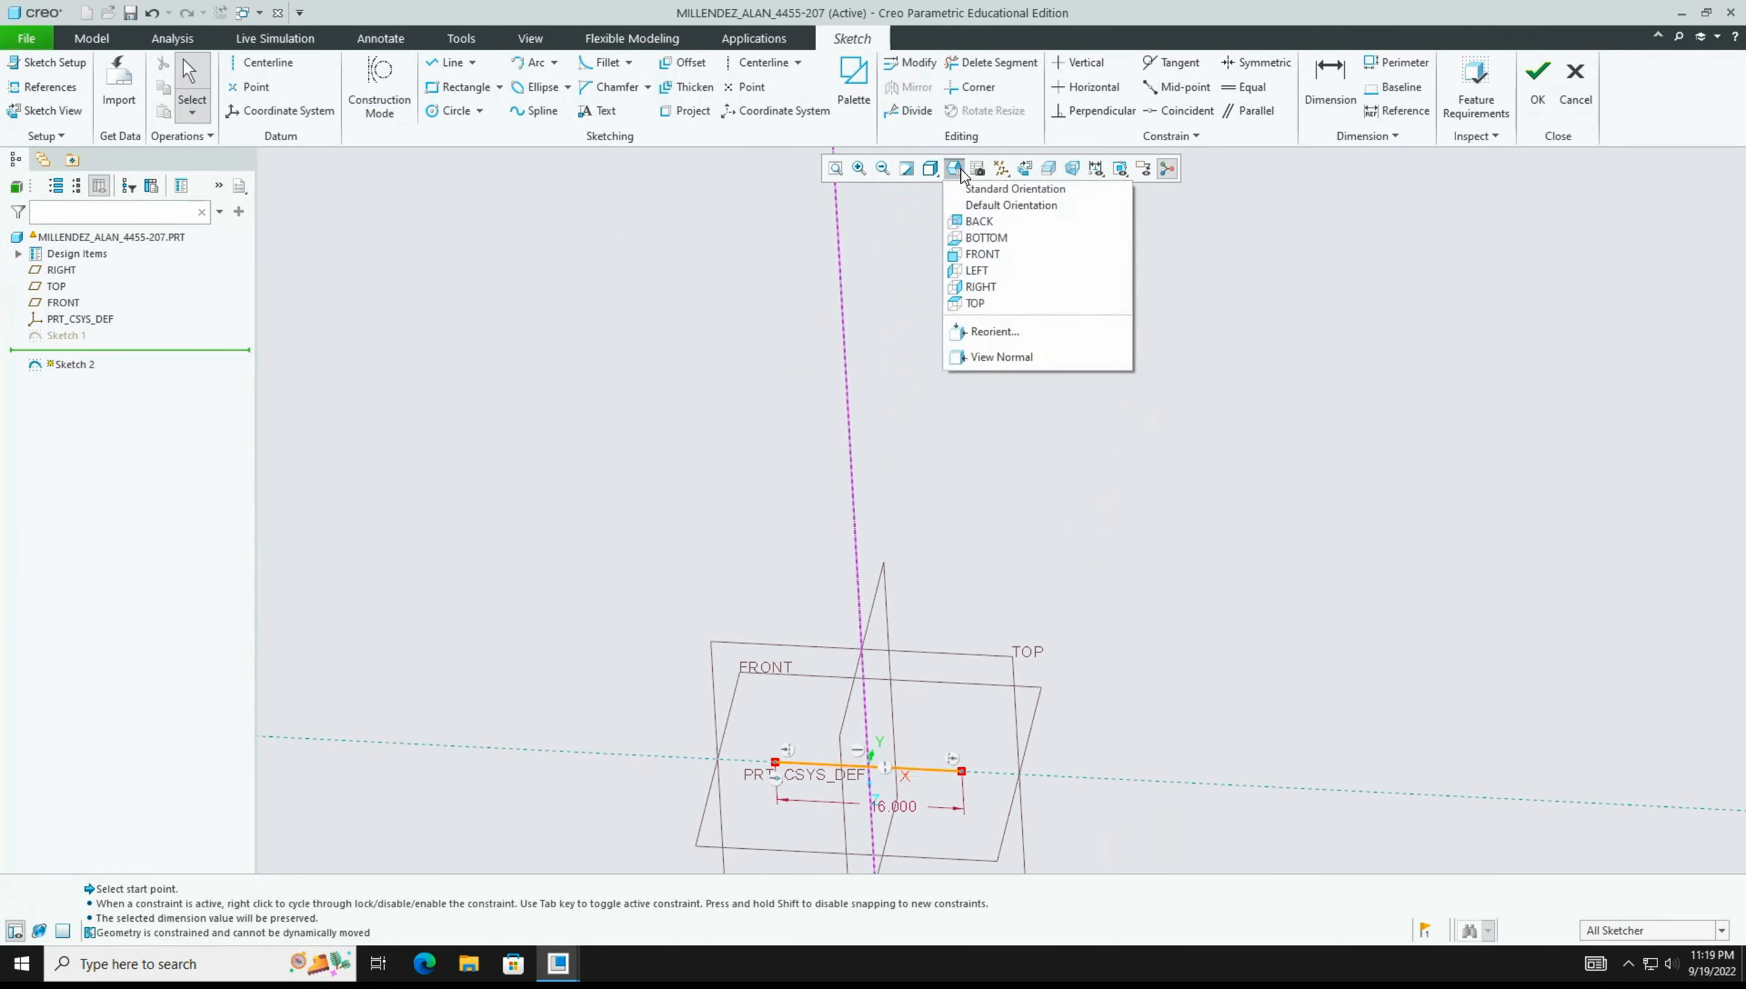
left_click(978, 303)
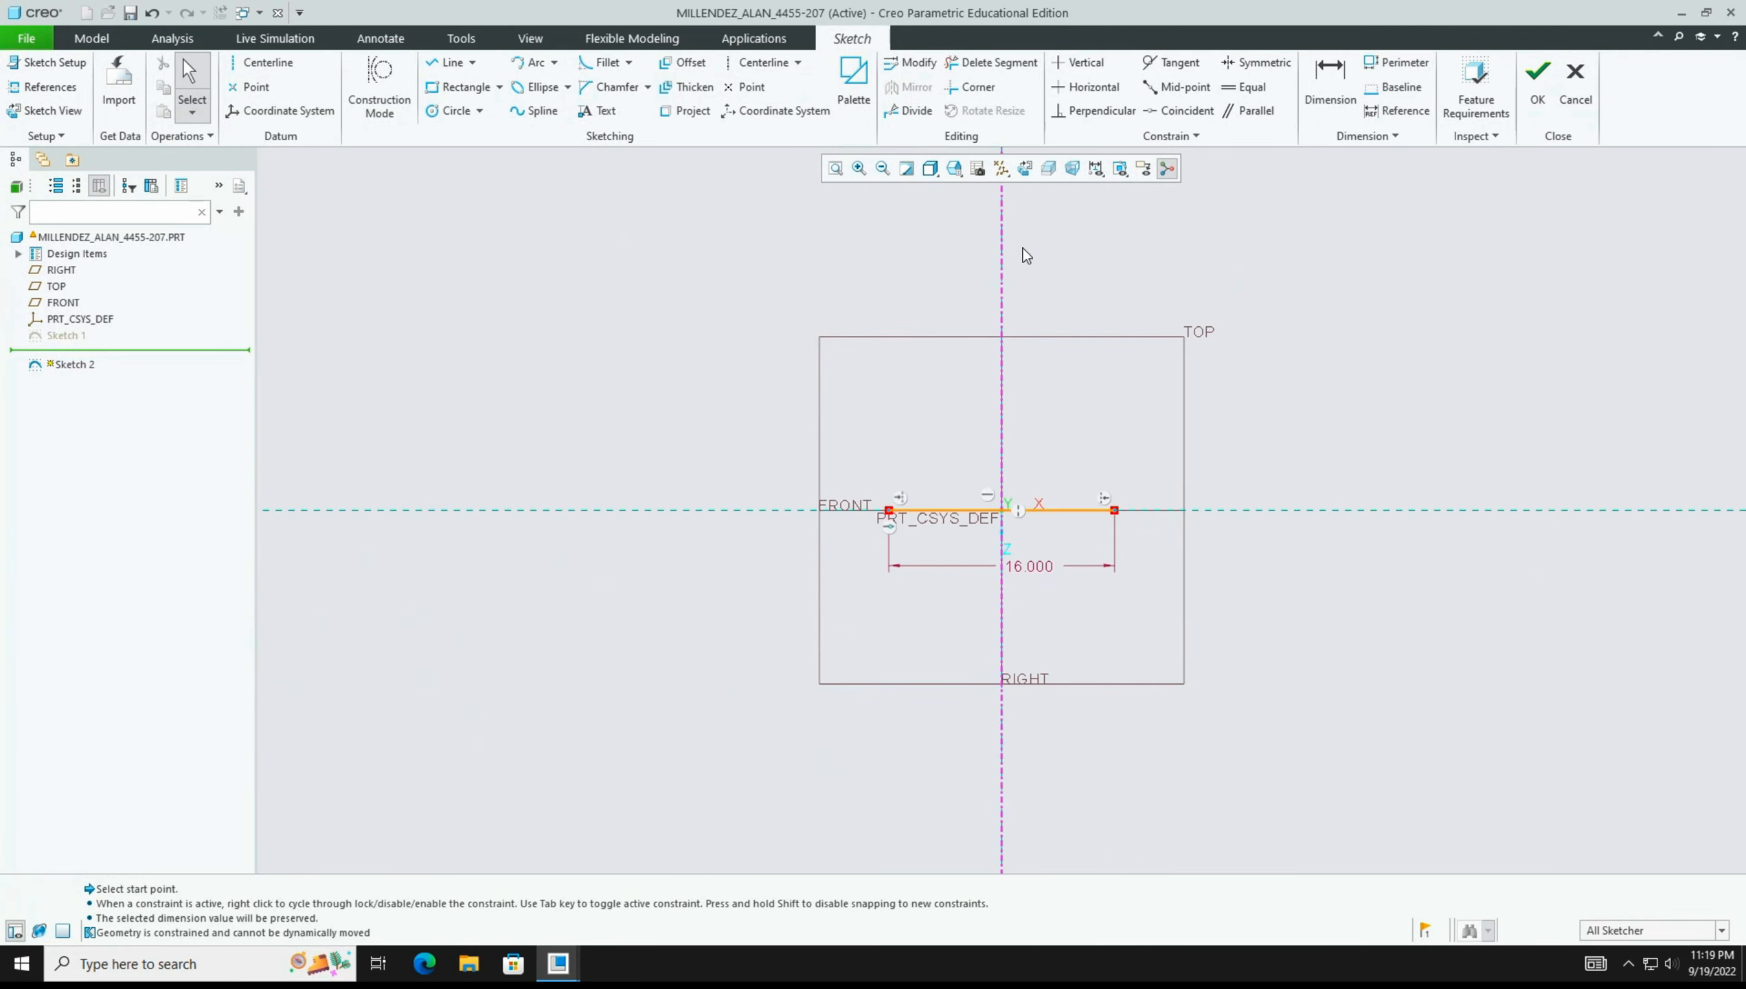
left_click(884, 170)
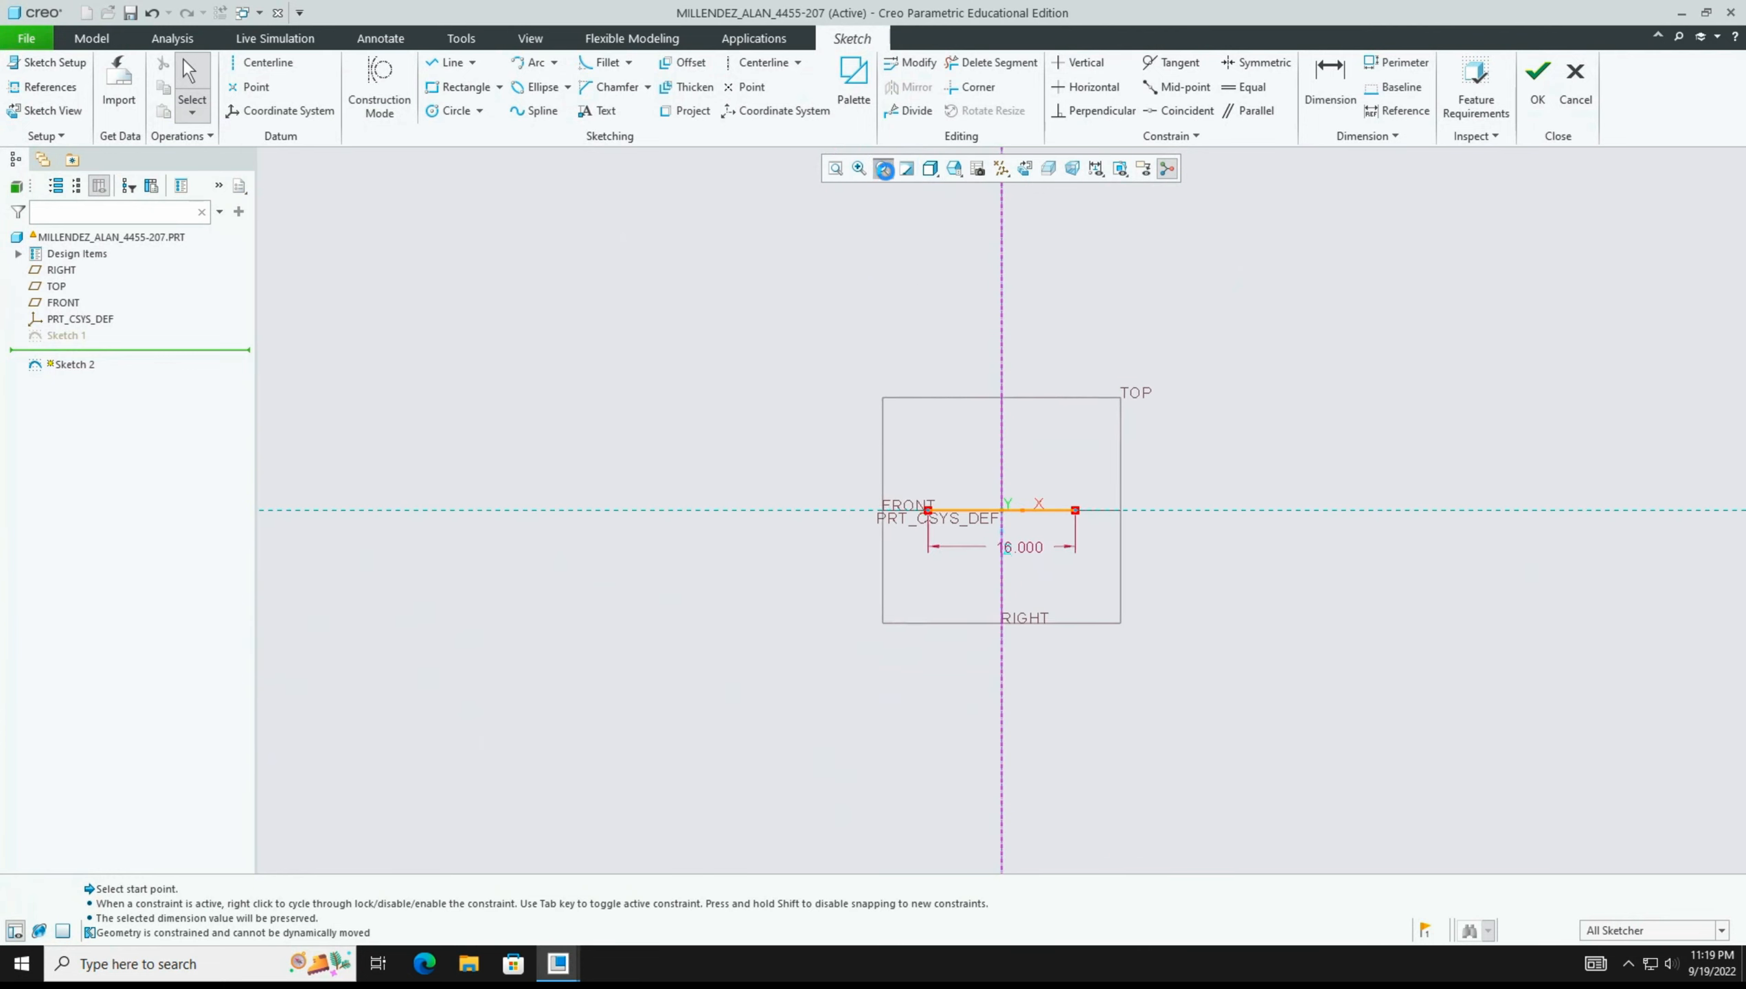
Turn off the display of all datum axes, points, coordinate systems and planes.
left_click(1000, 170)
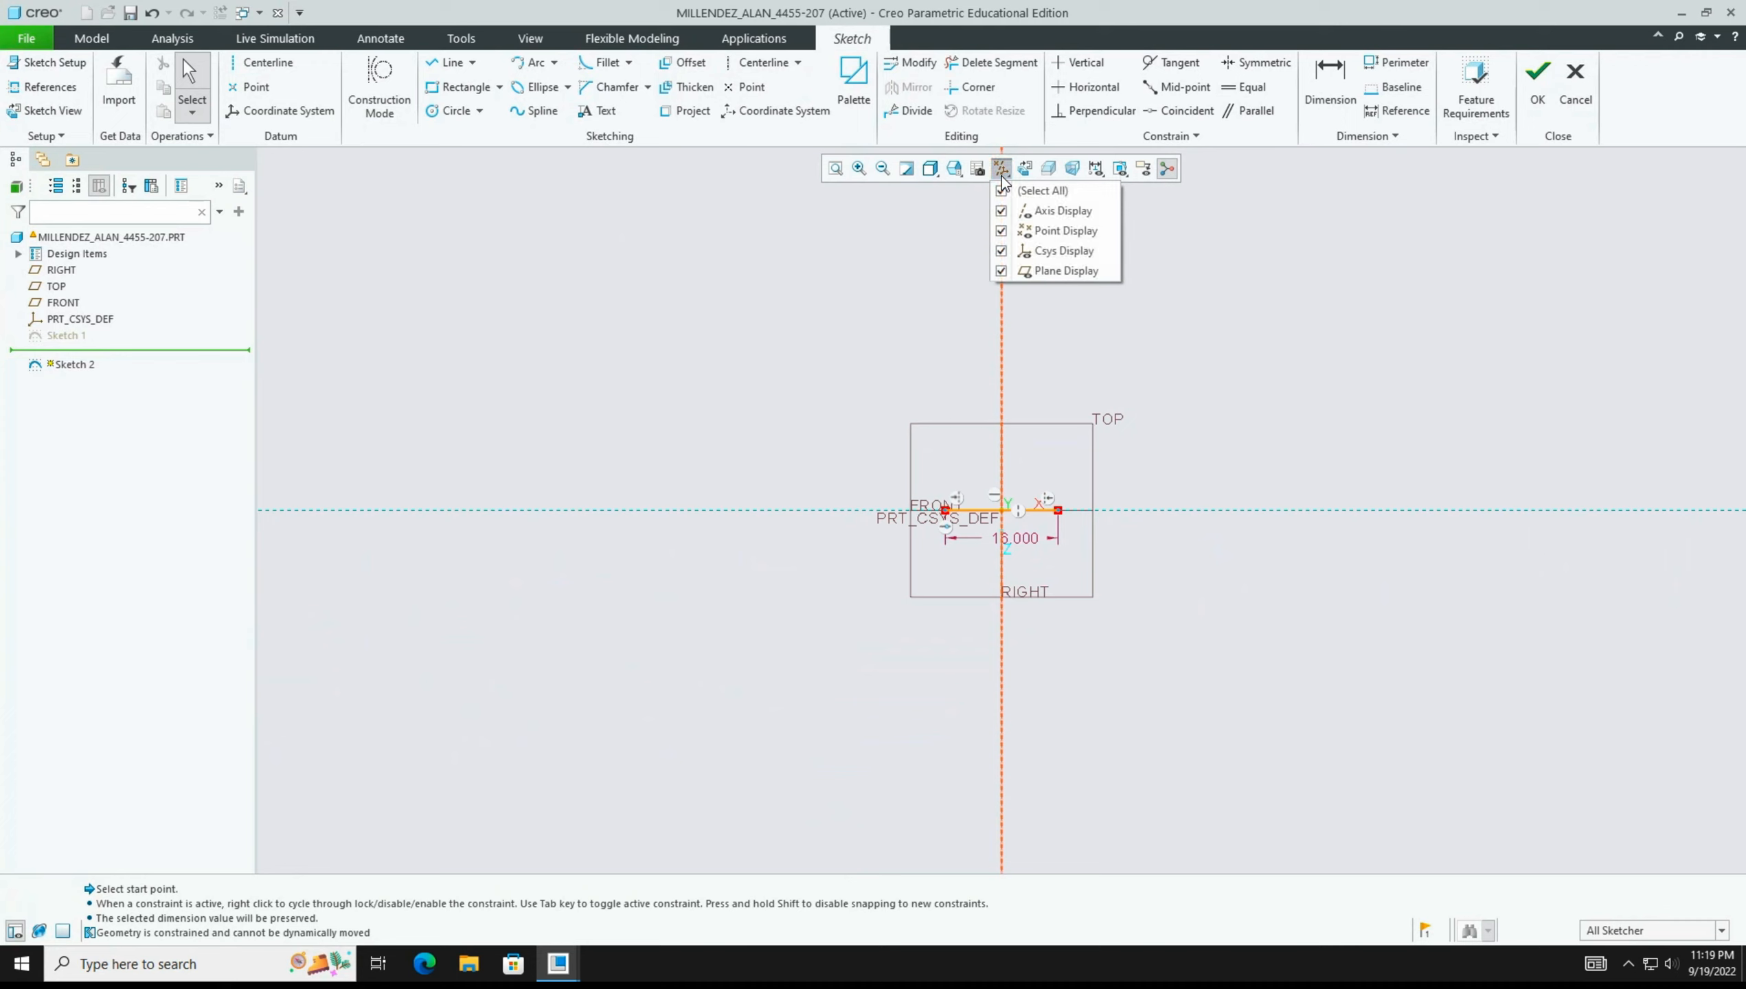
left_click(1001, 271)
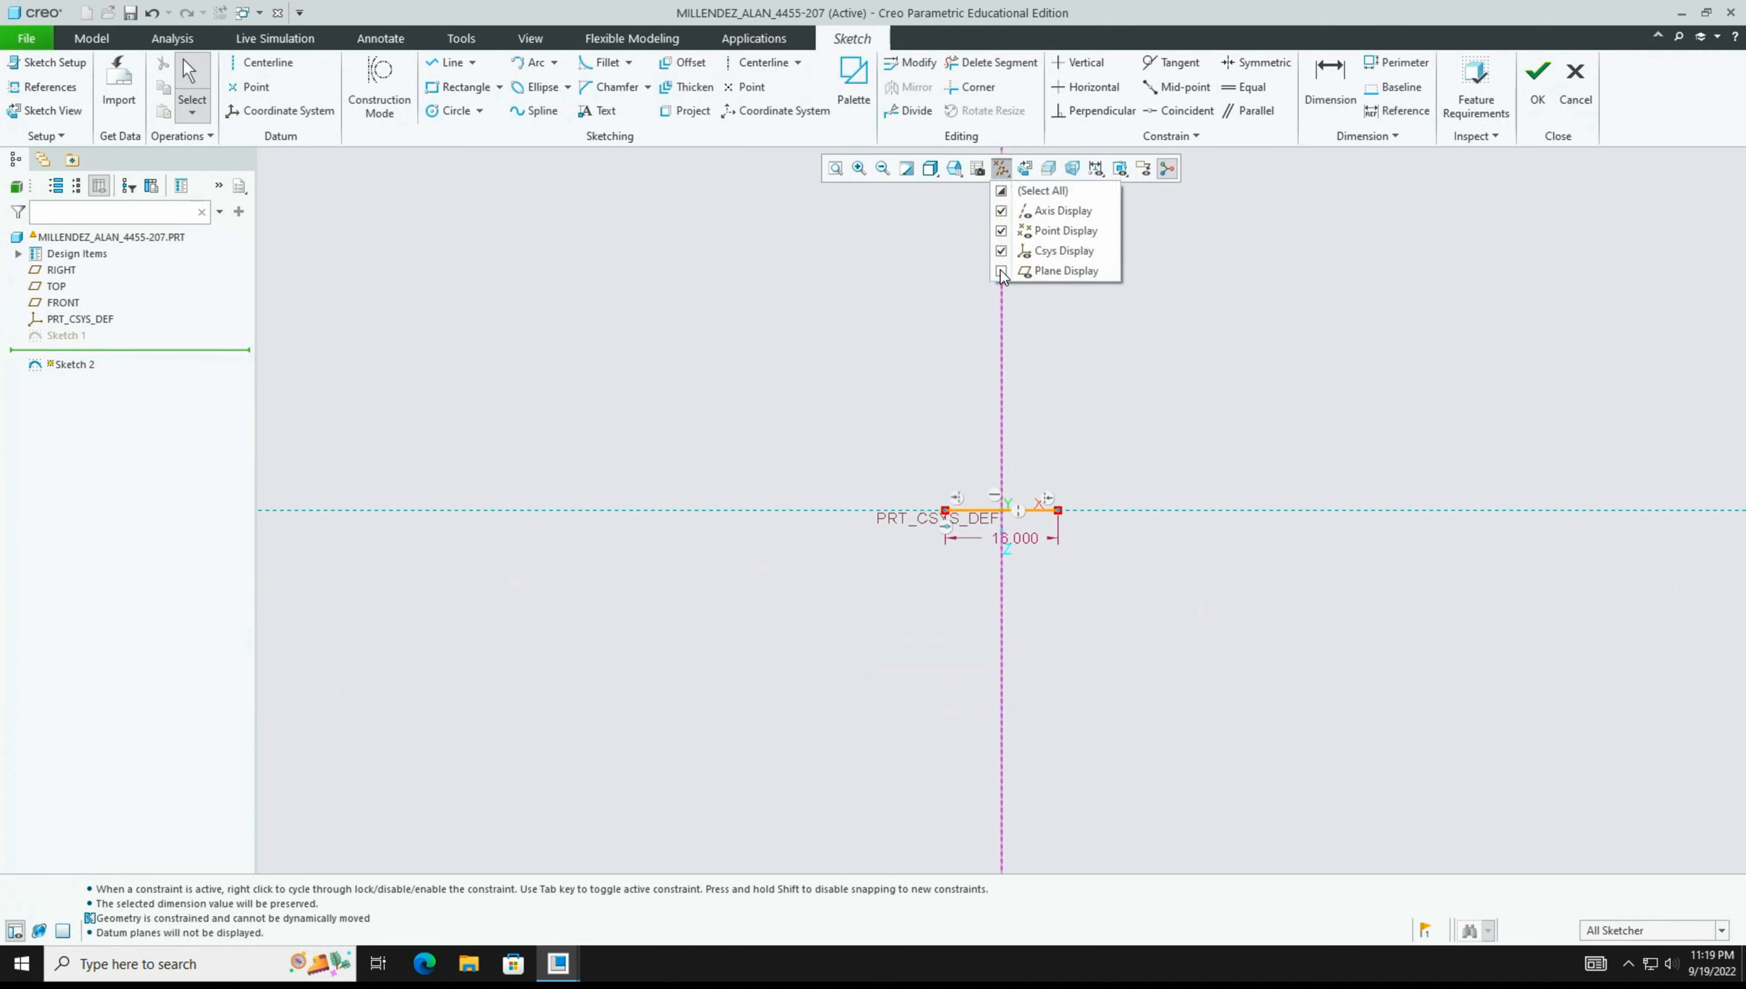
left_click(1001, 191)
left_click(1004, 192)
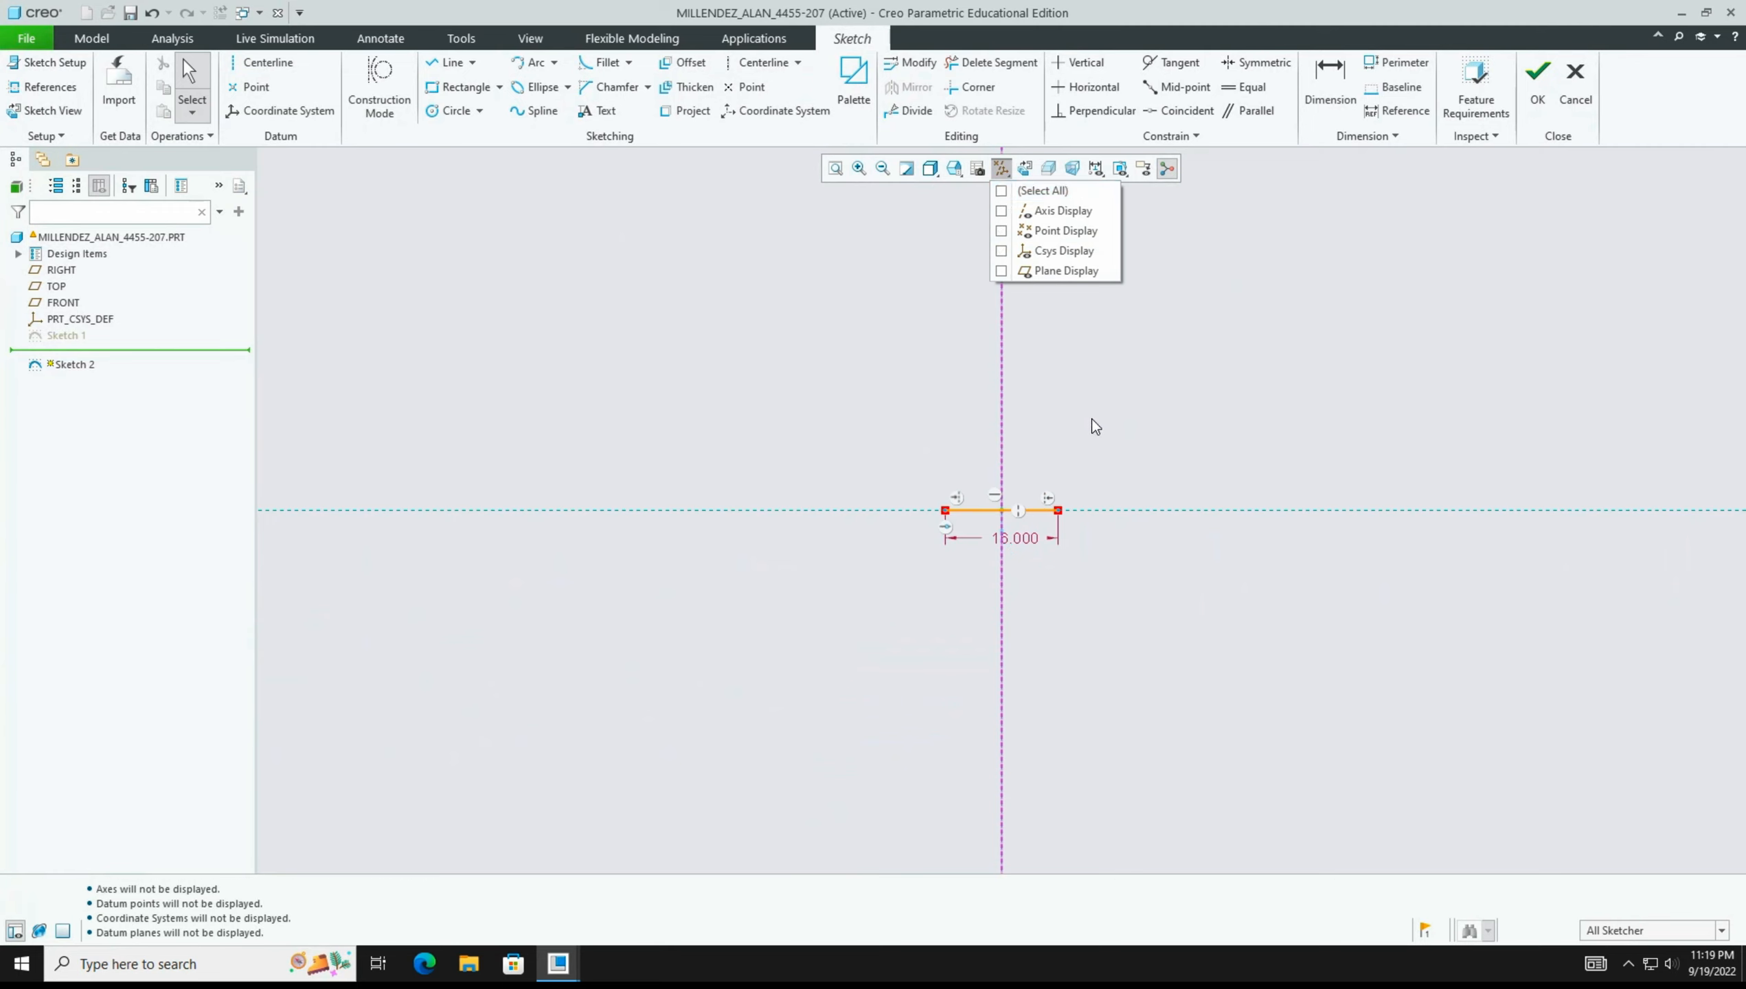
left_click(1150, 383)
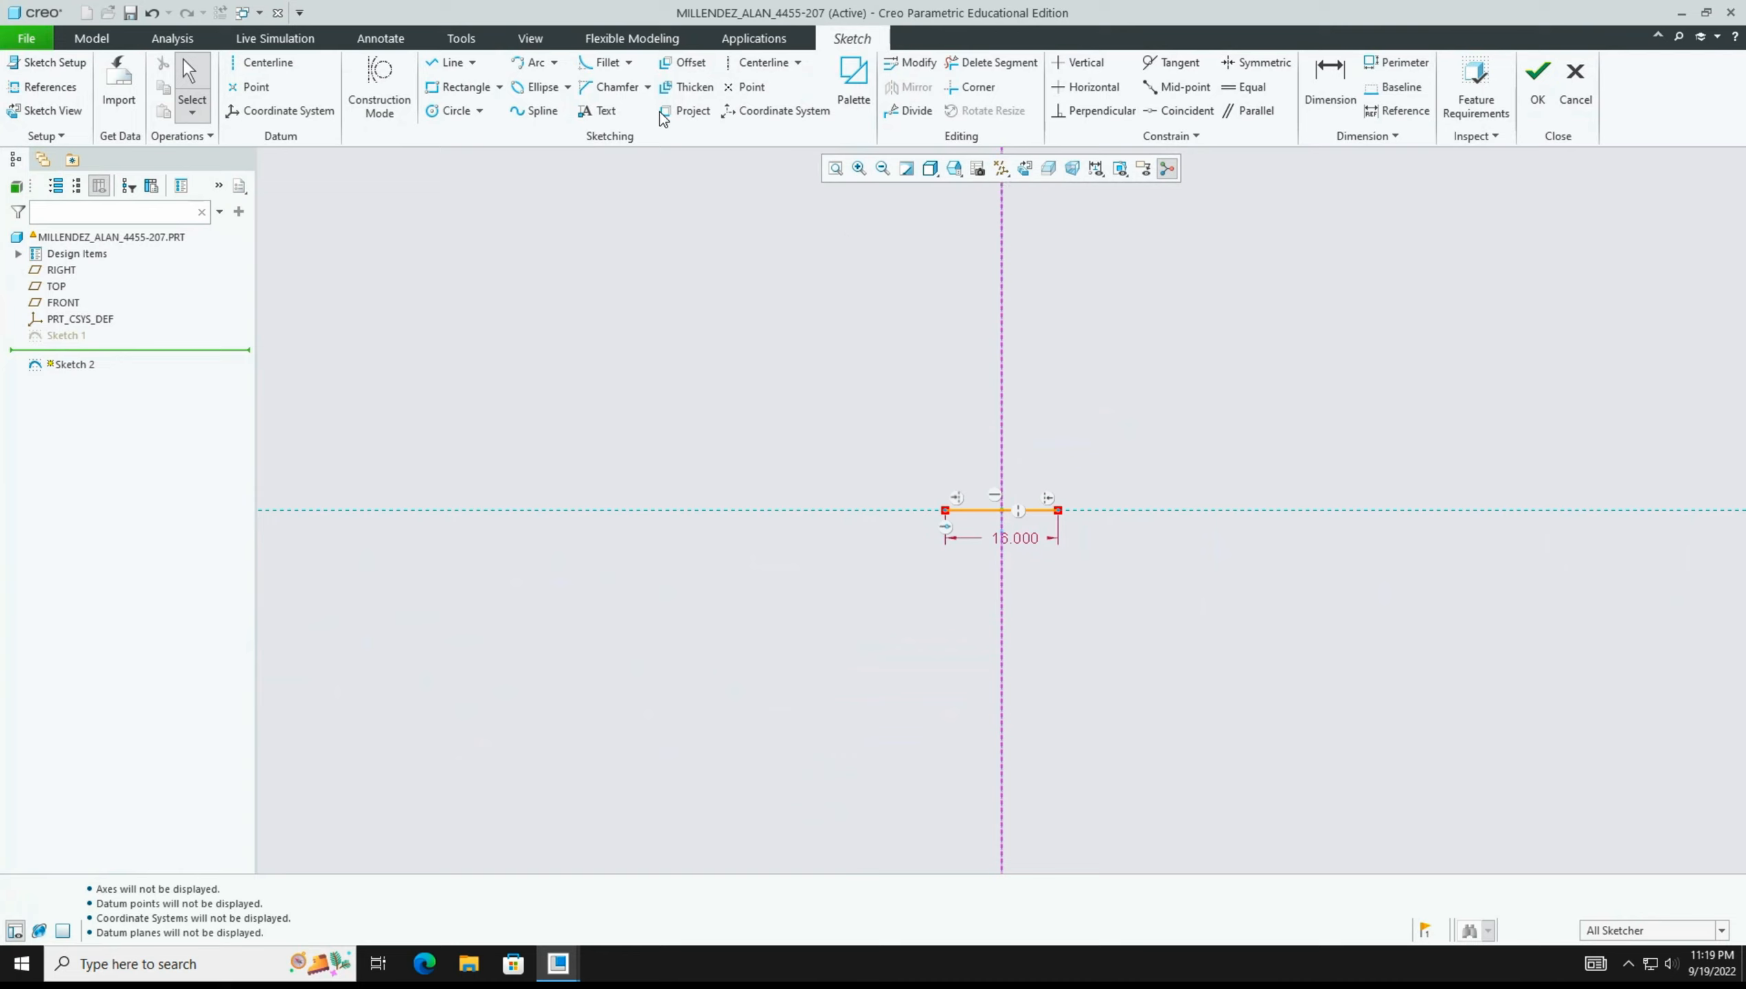
Sketch a center-and-ends arc of about 12.9 radius above the line, centered on the vertical centerline with symmetric ends.
left_click(555, 66)
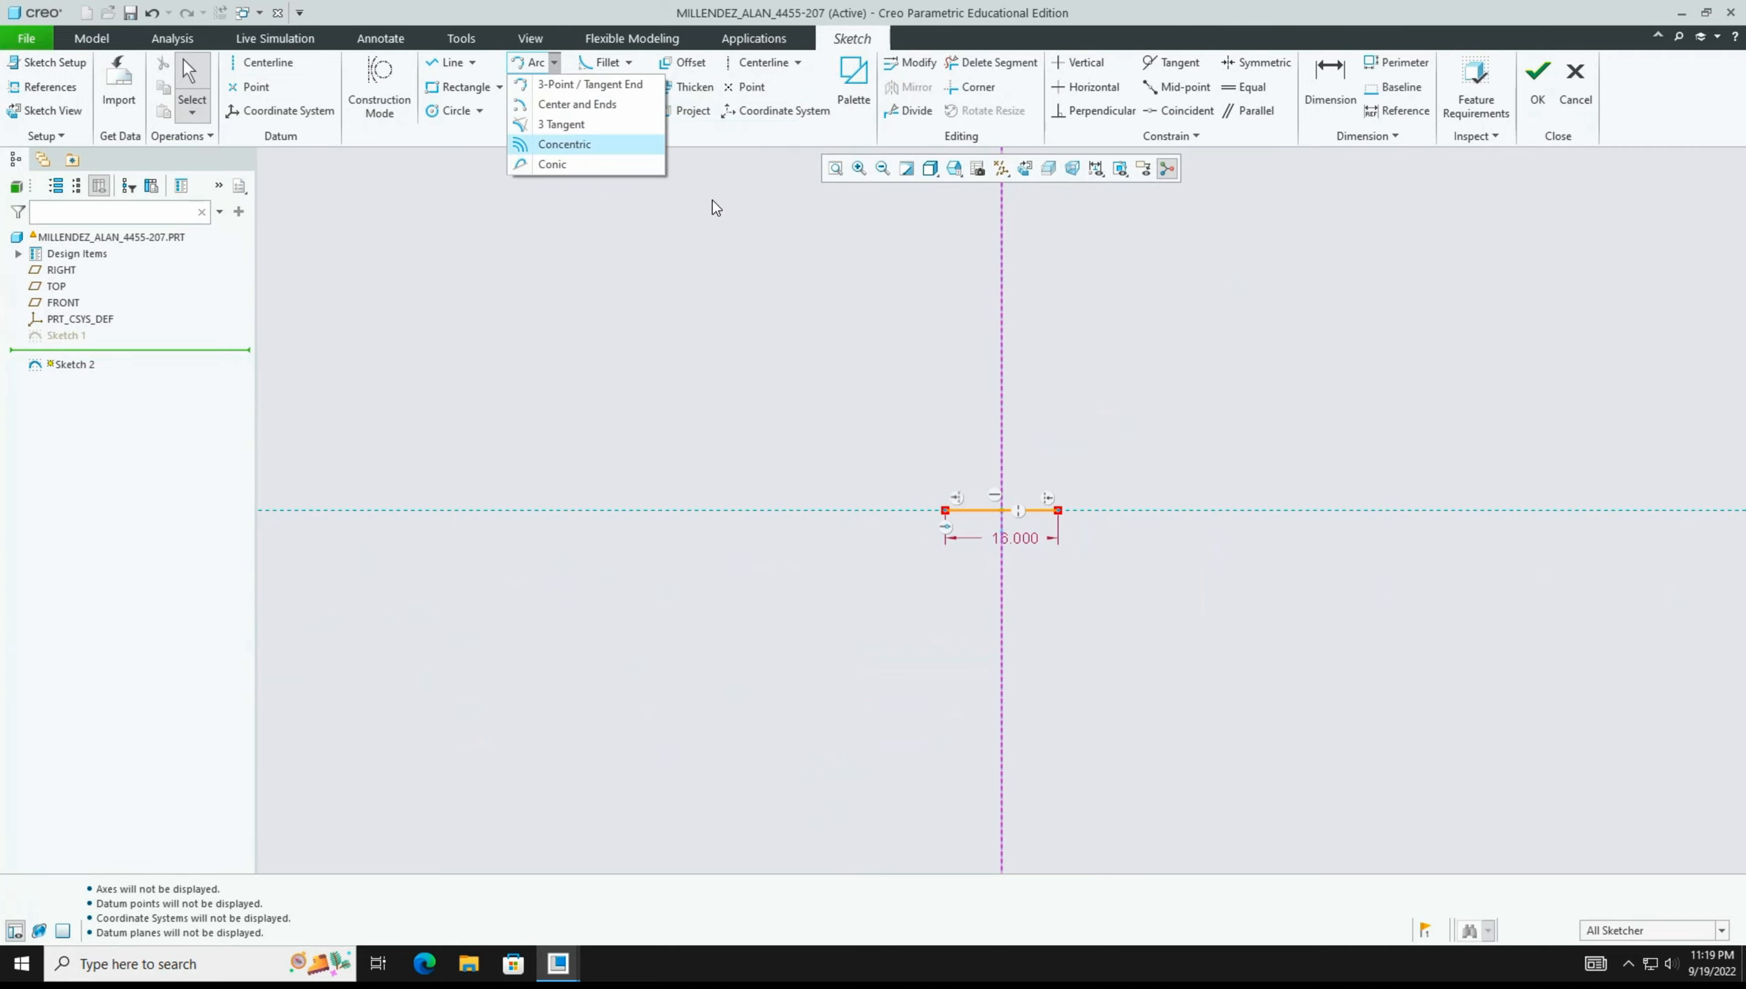
key("ctrl+Right")
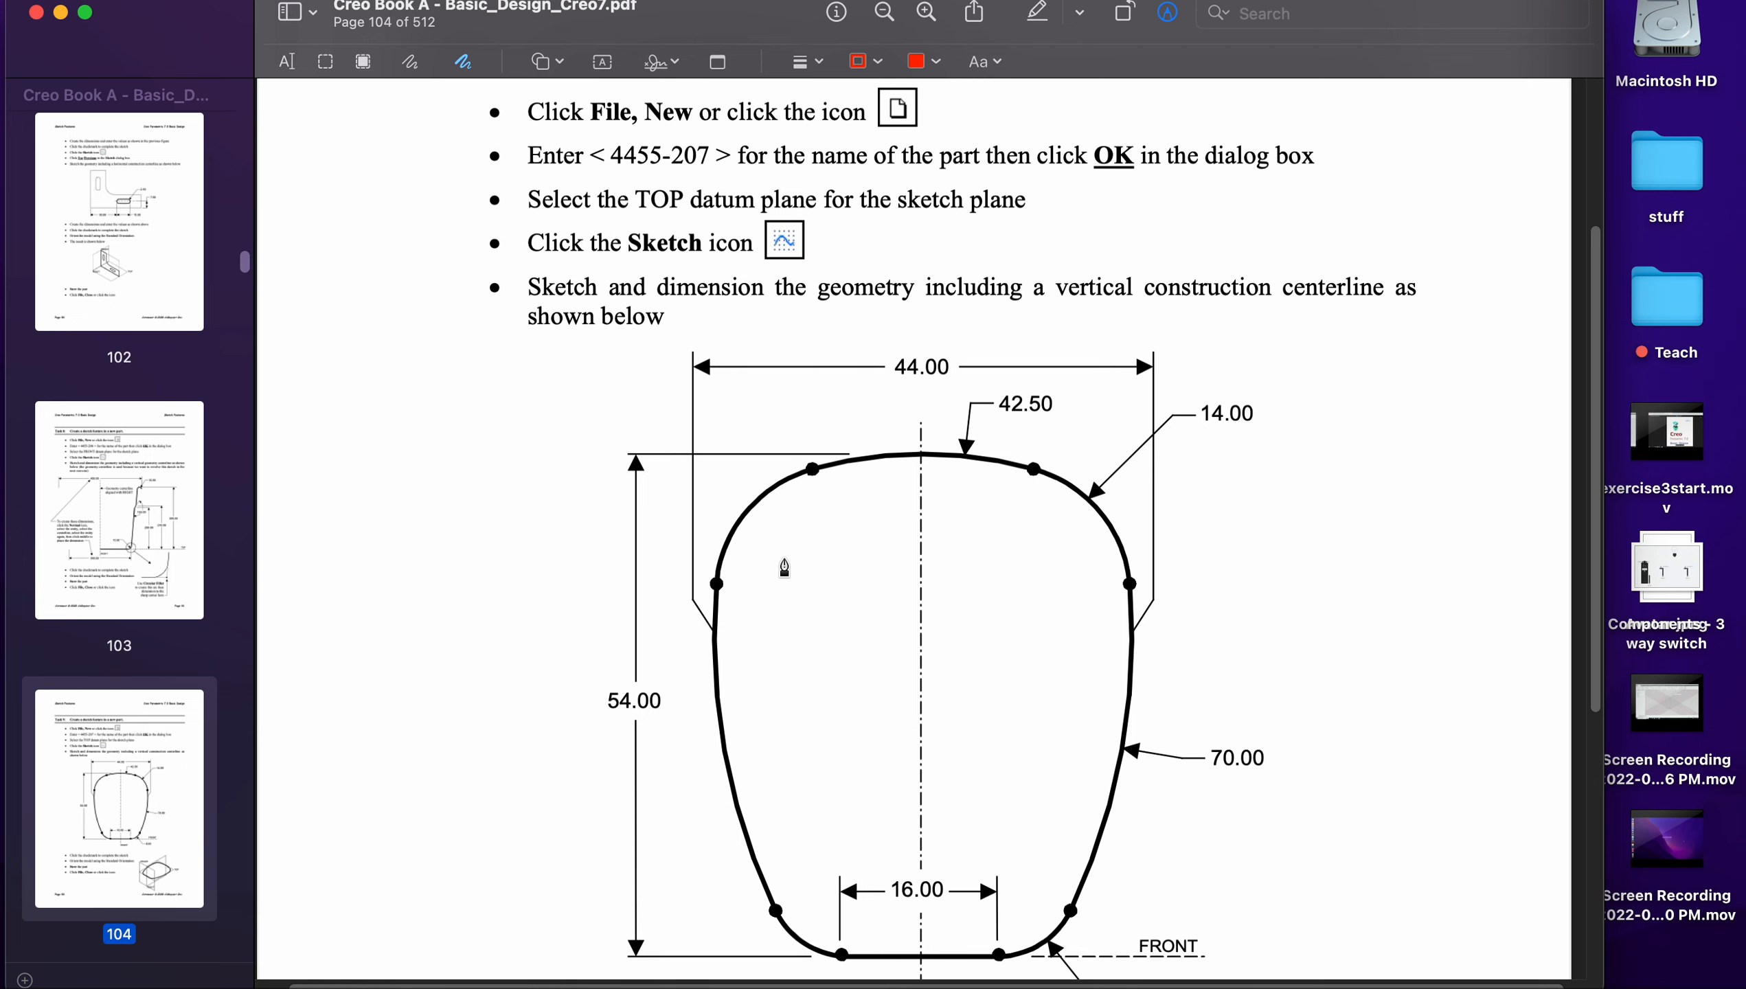
key("ctrl+Left")
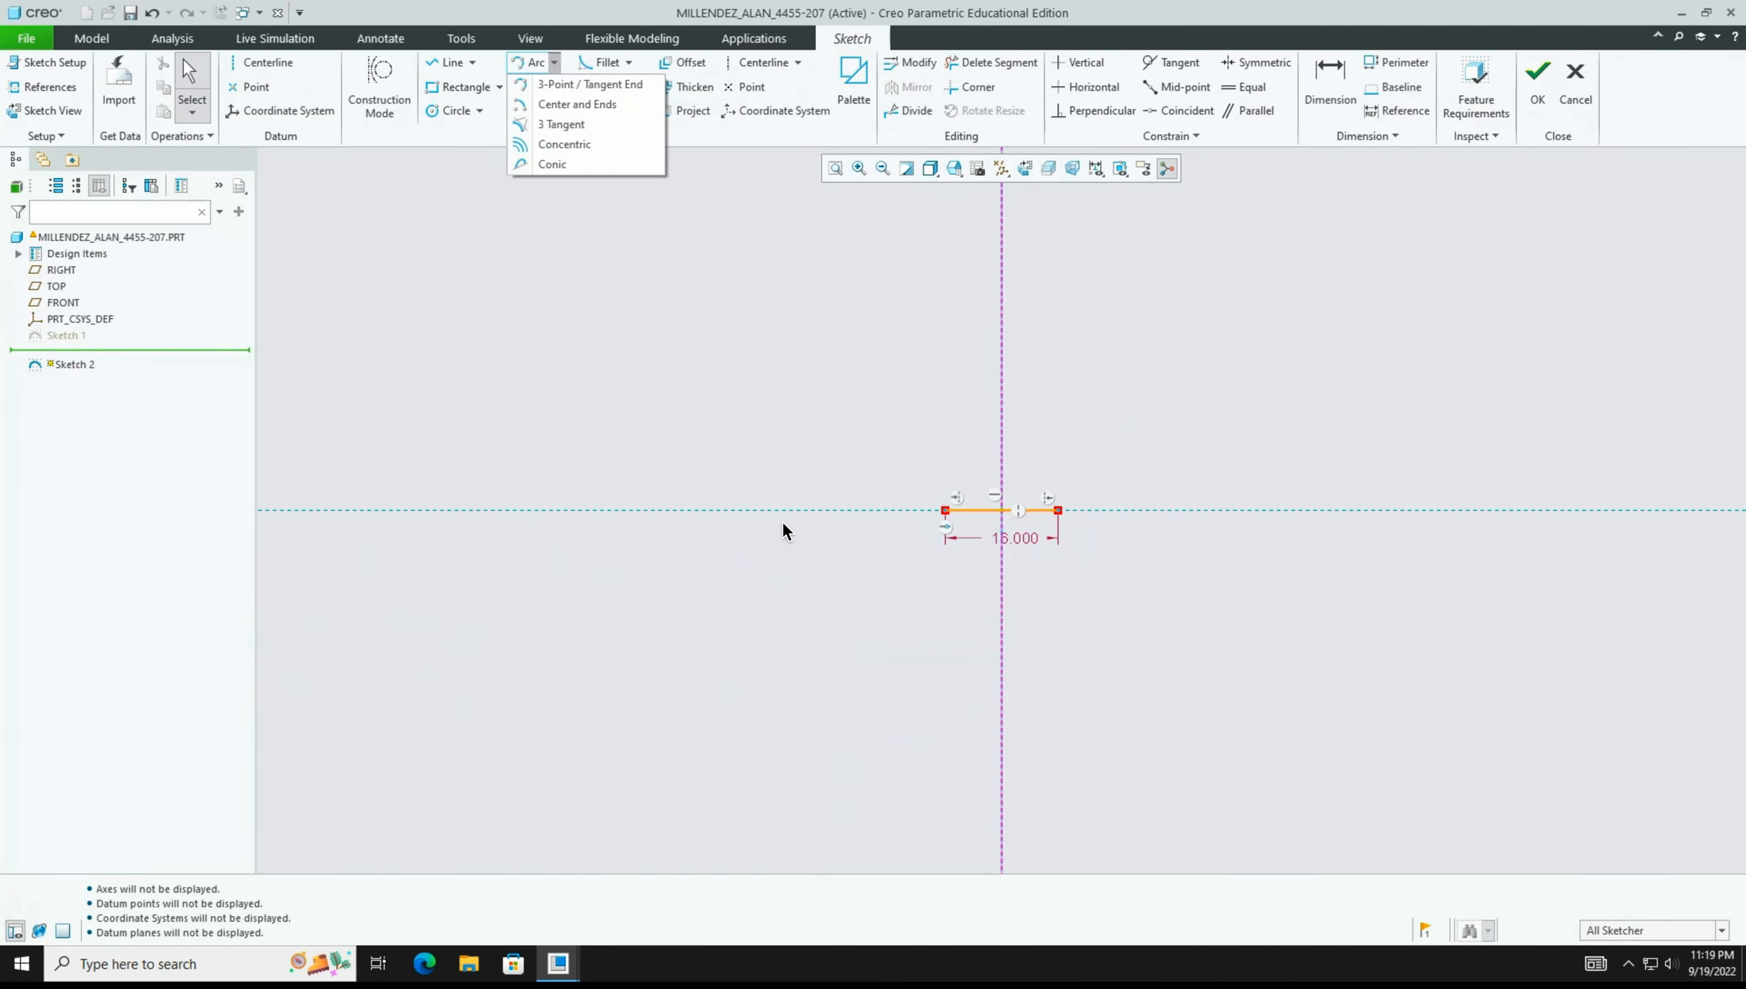
left_click(575, 104)
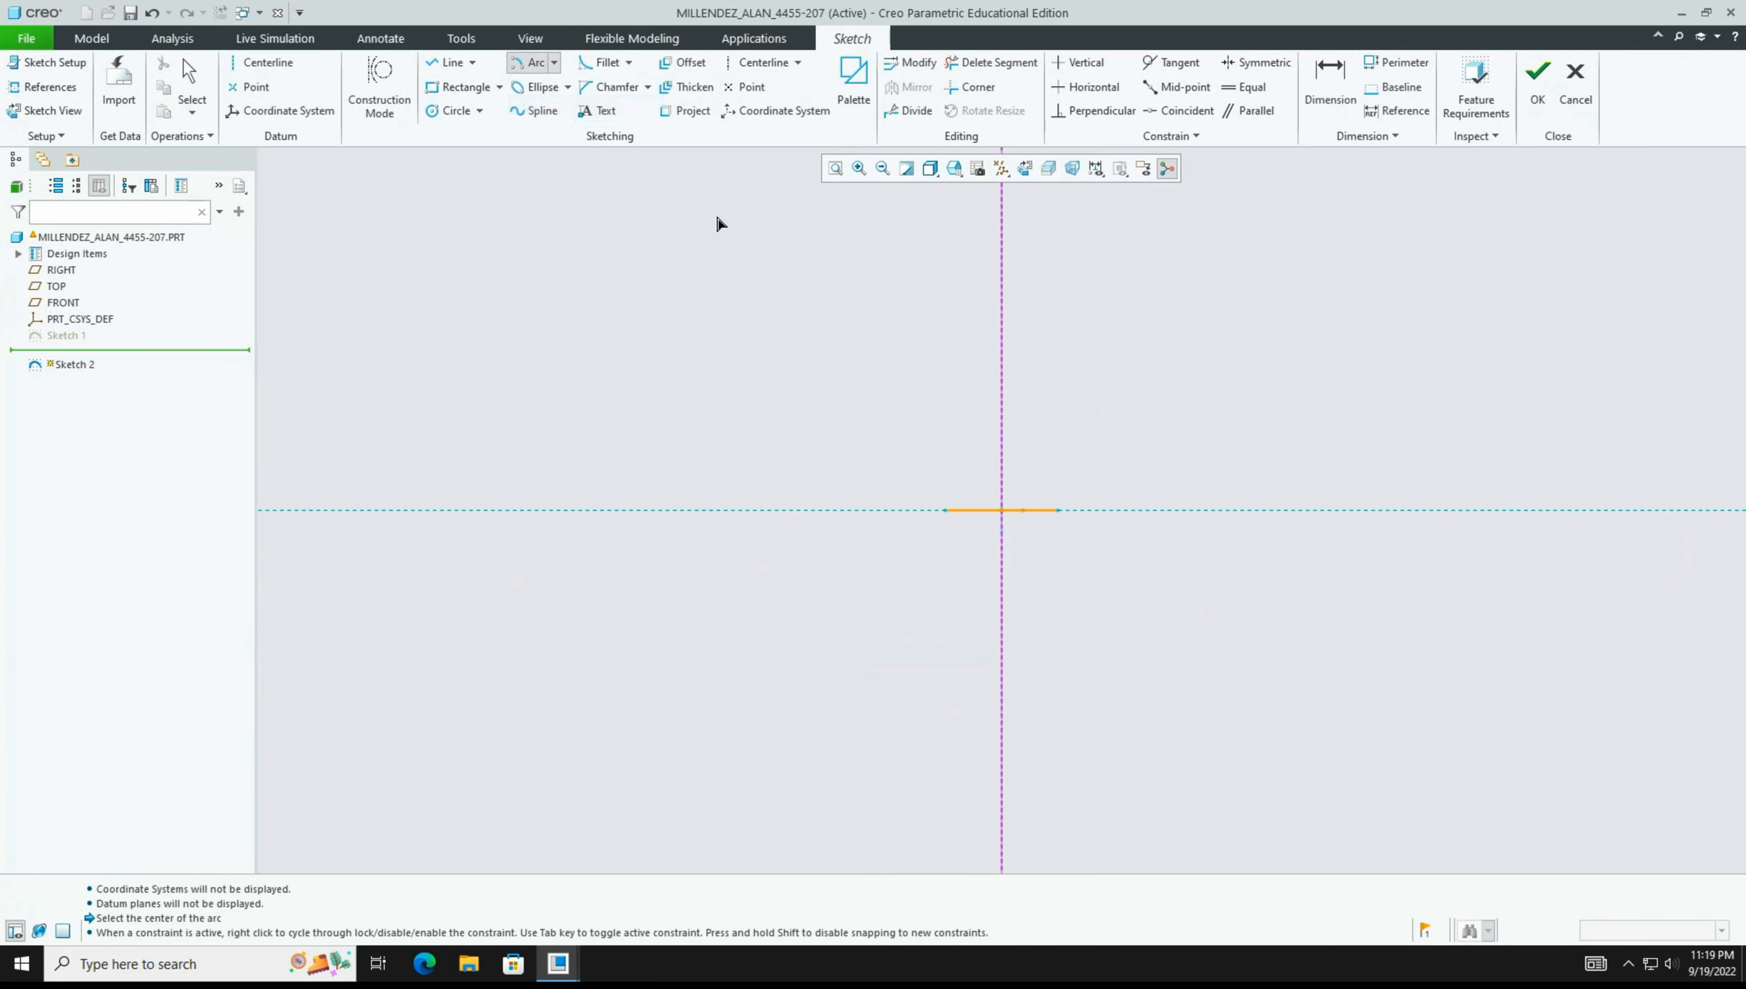
left_click(1002, 336)
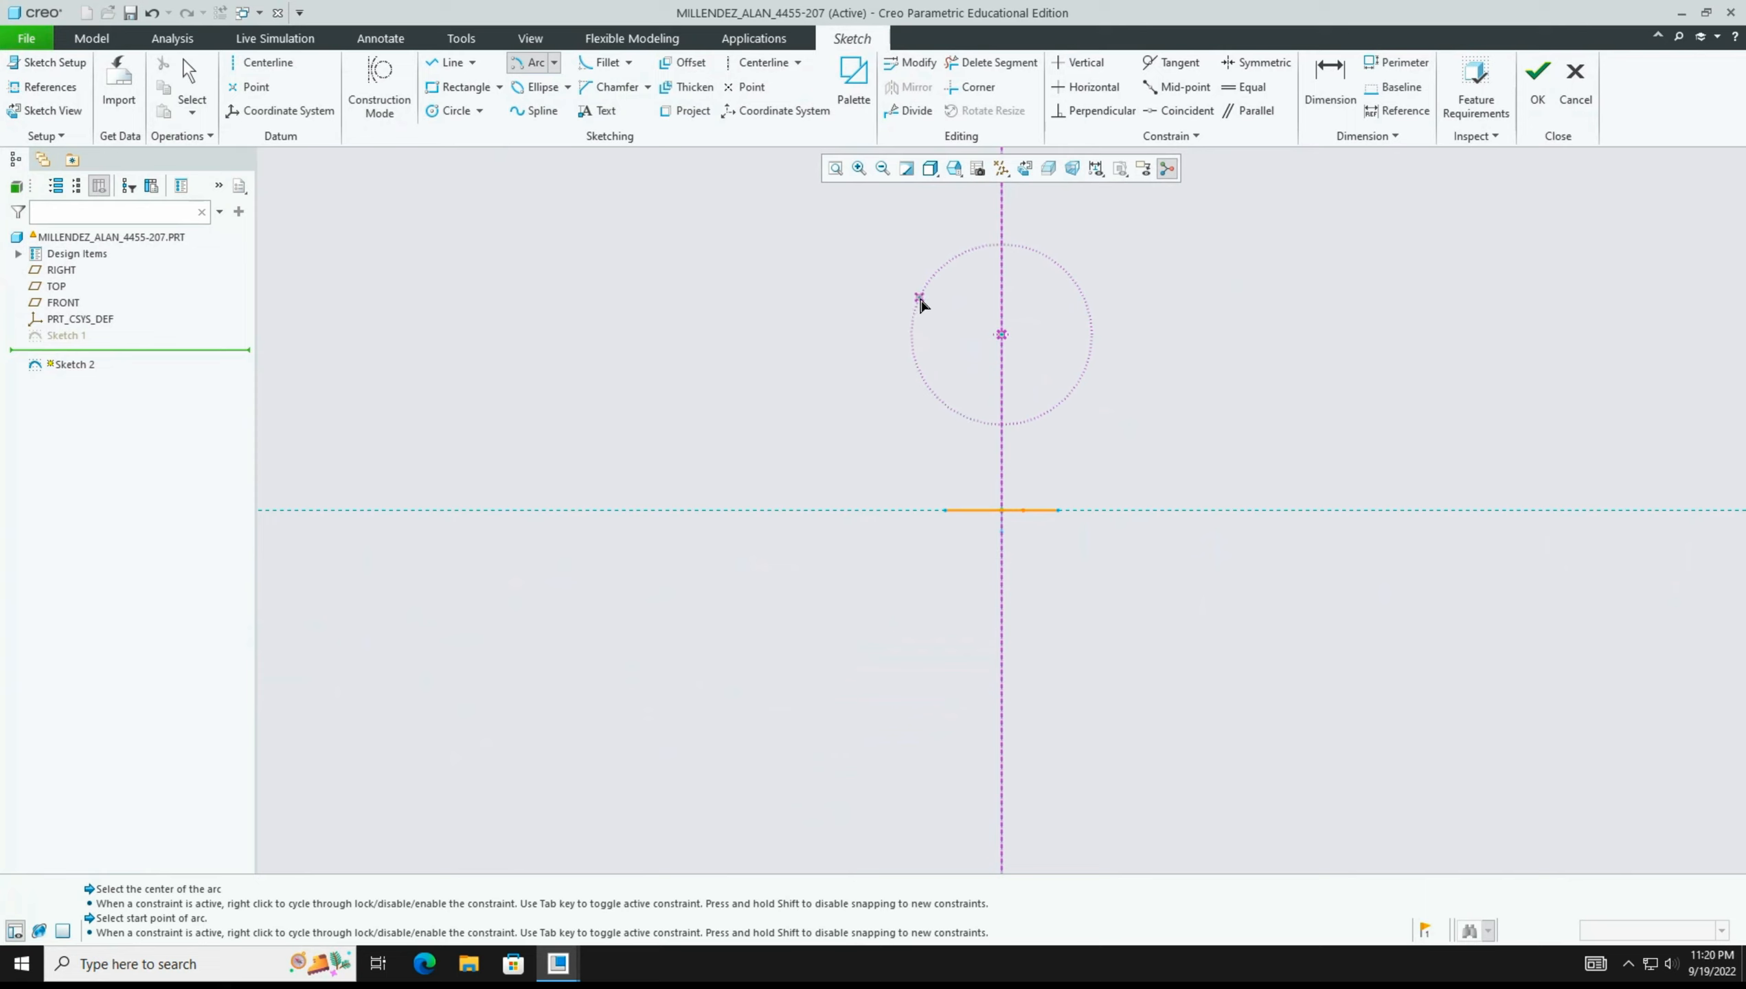
left_click(921, 303)
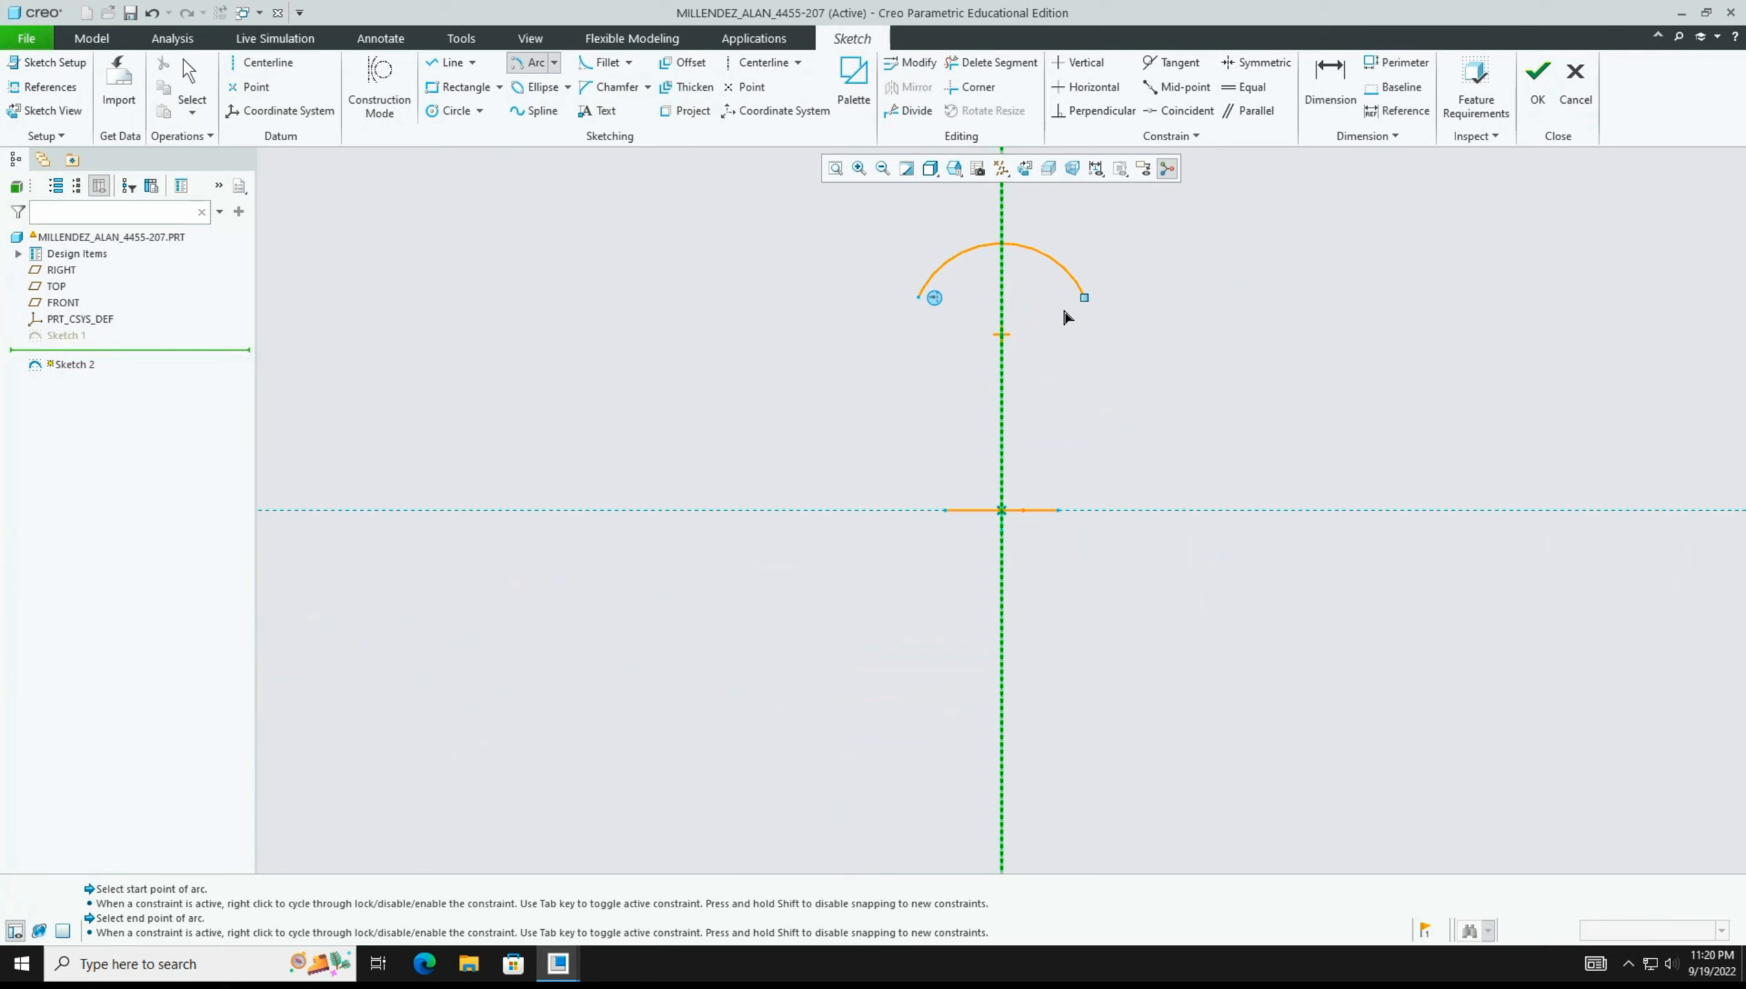
left_click(1065, 316)
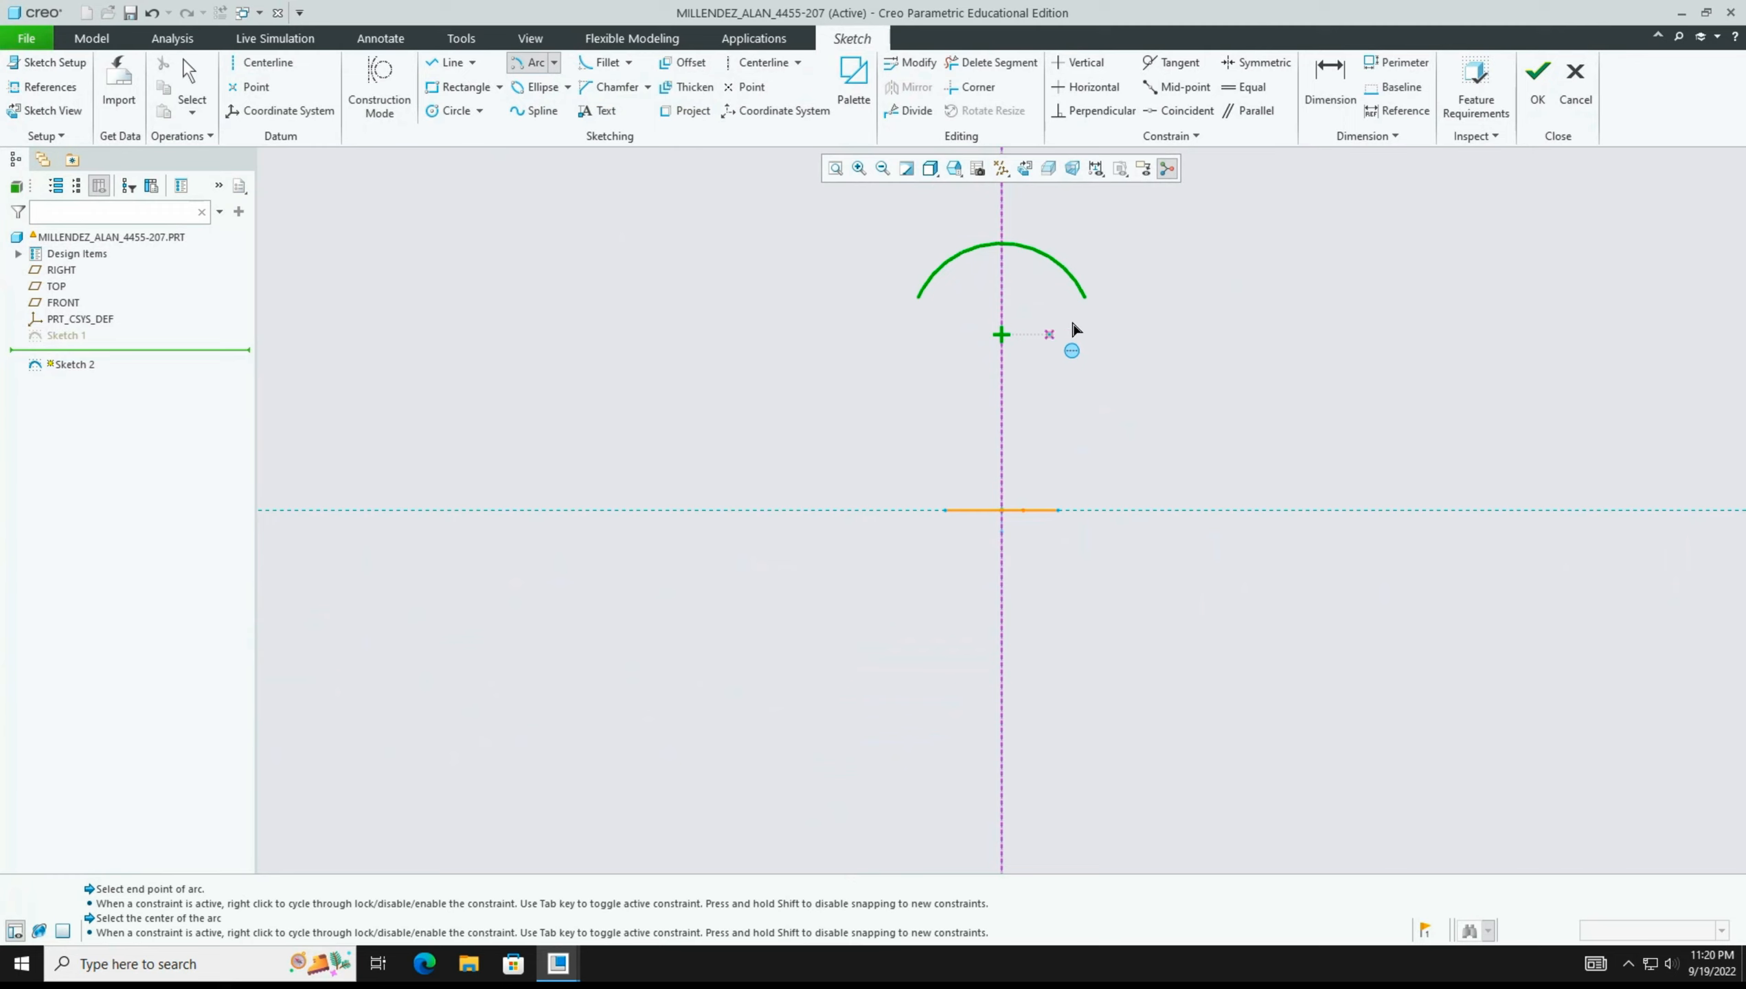
middle_click(1093, 330)
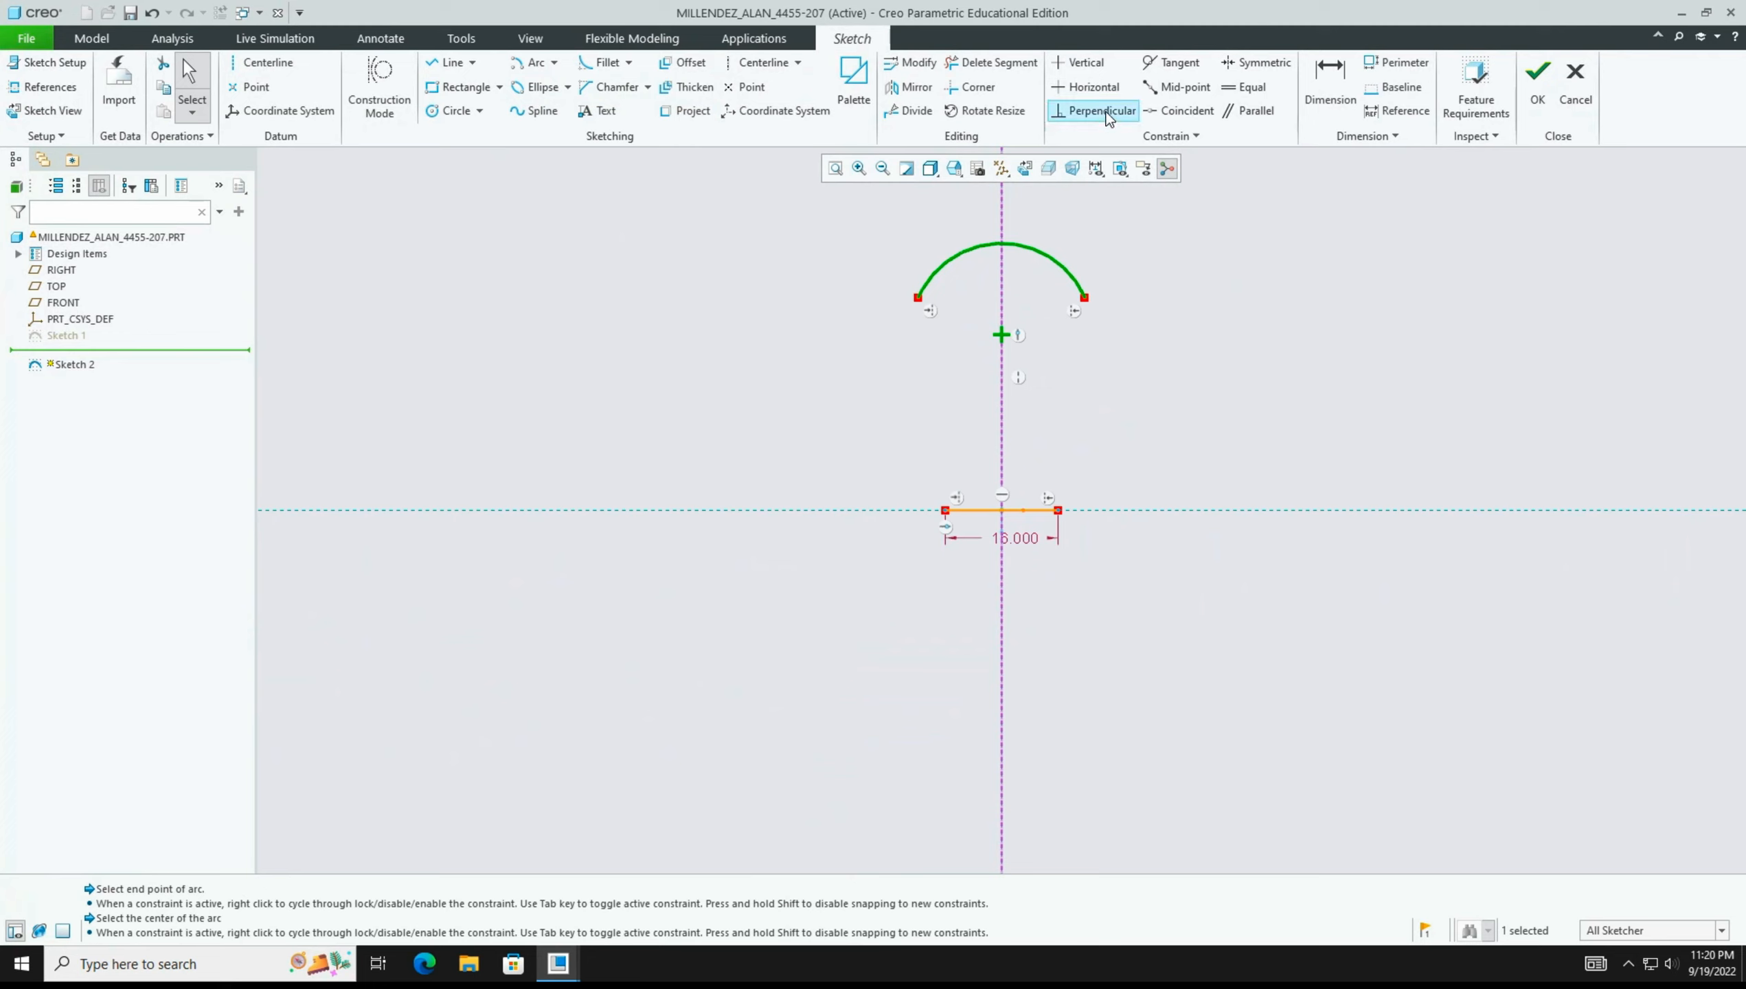
Dimension the height from the bottom line to the top of the arc as 54 and lock that dimension.
left_click(1326, 84)
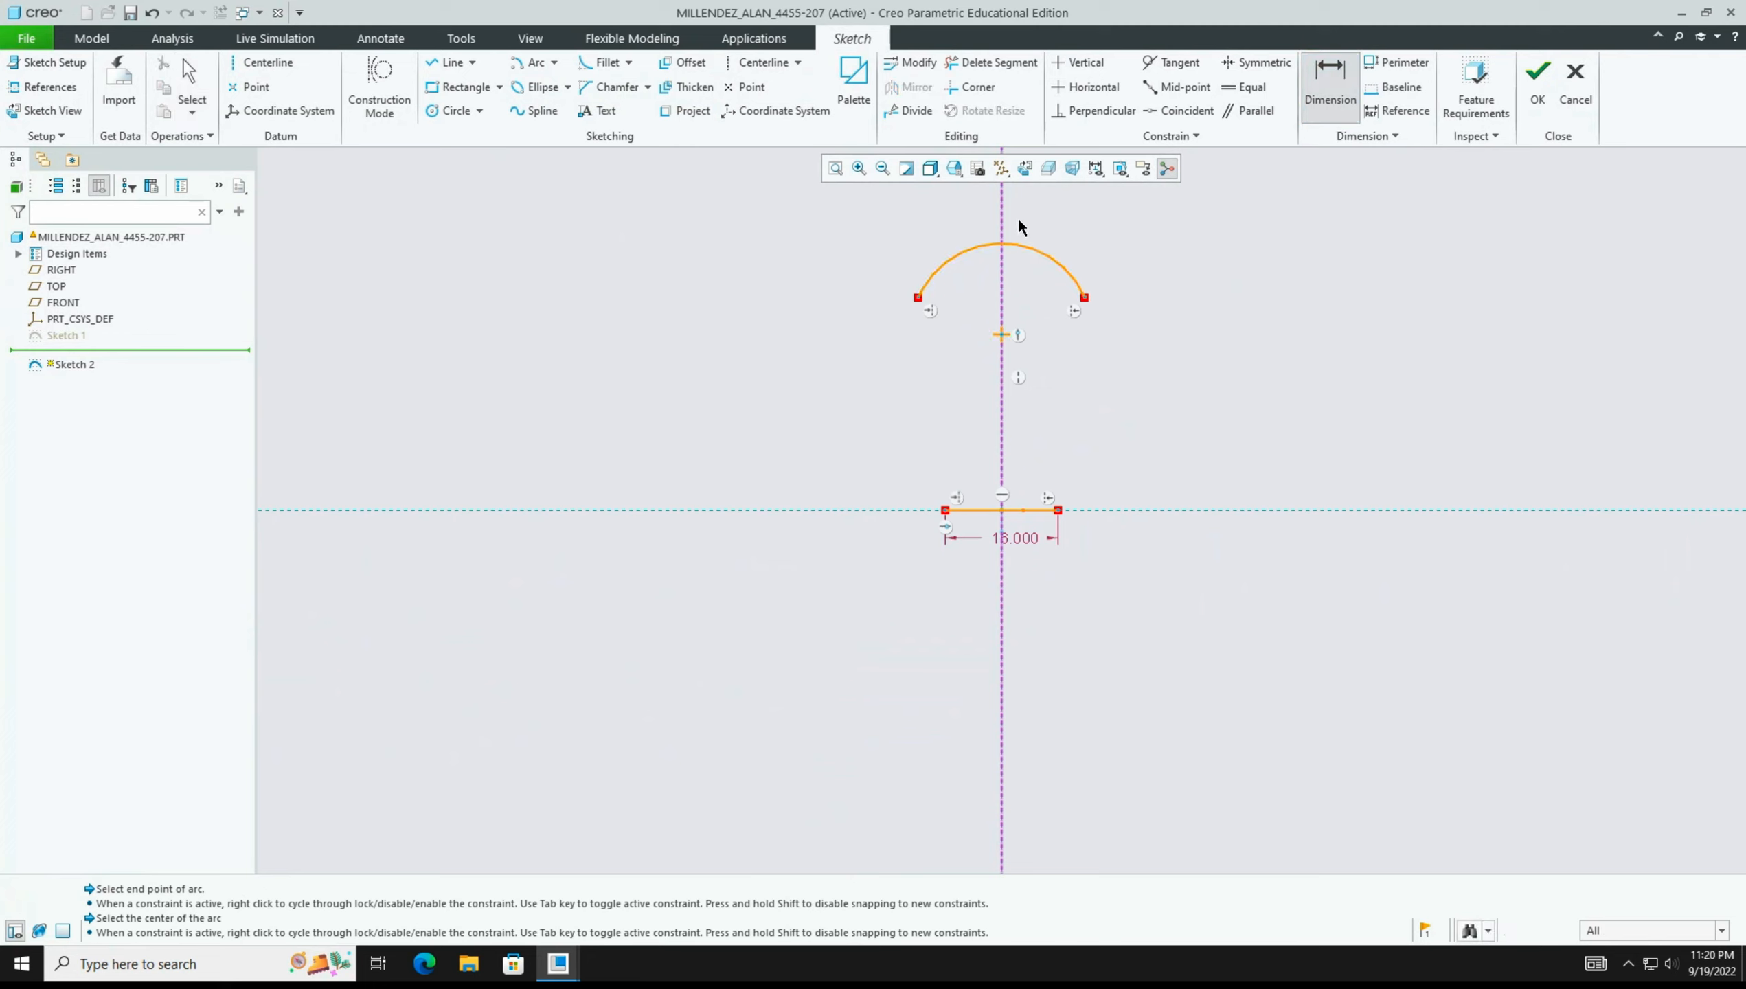
left_click(1008, 243)
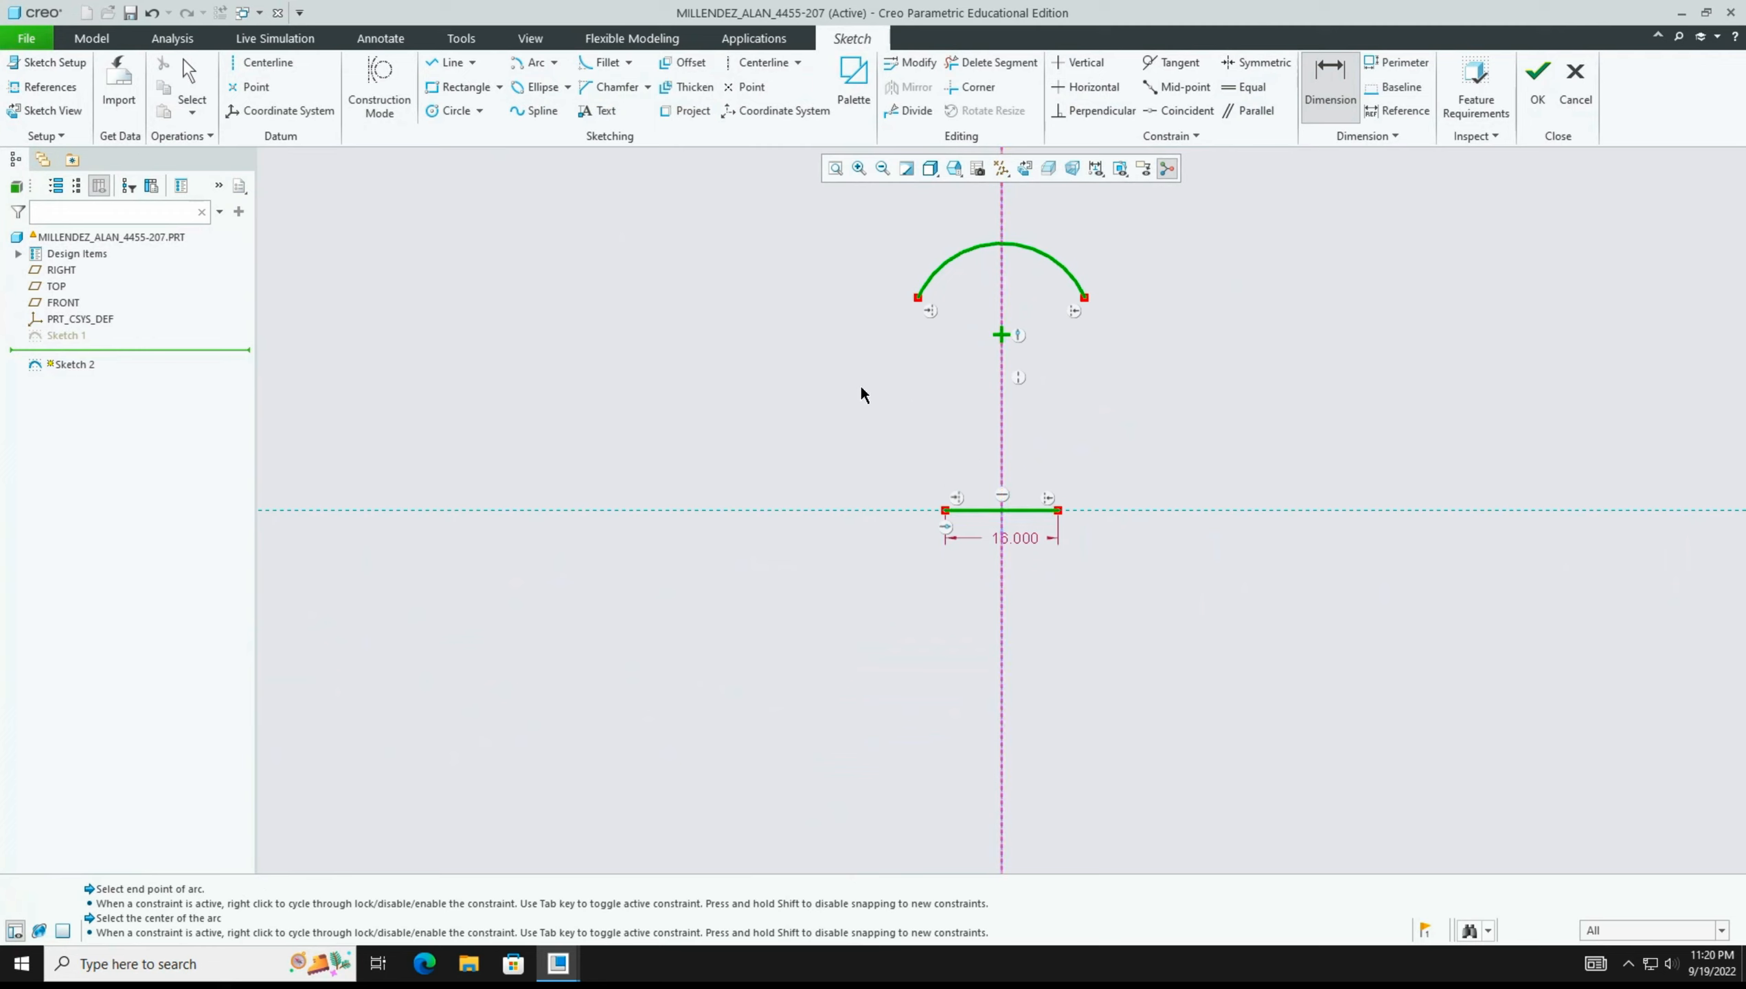
middle_click(816, 373)
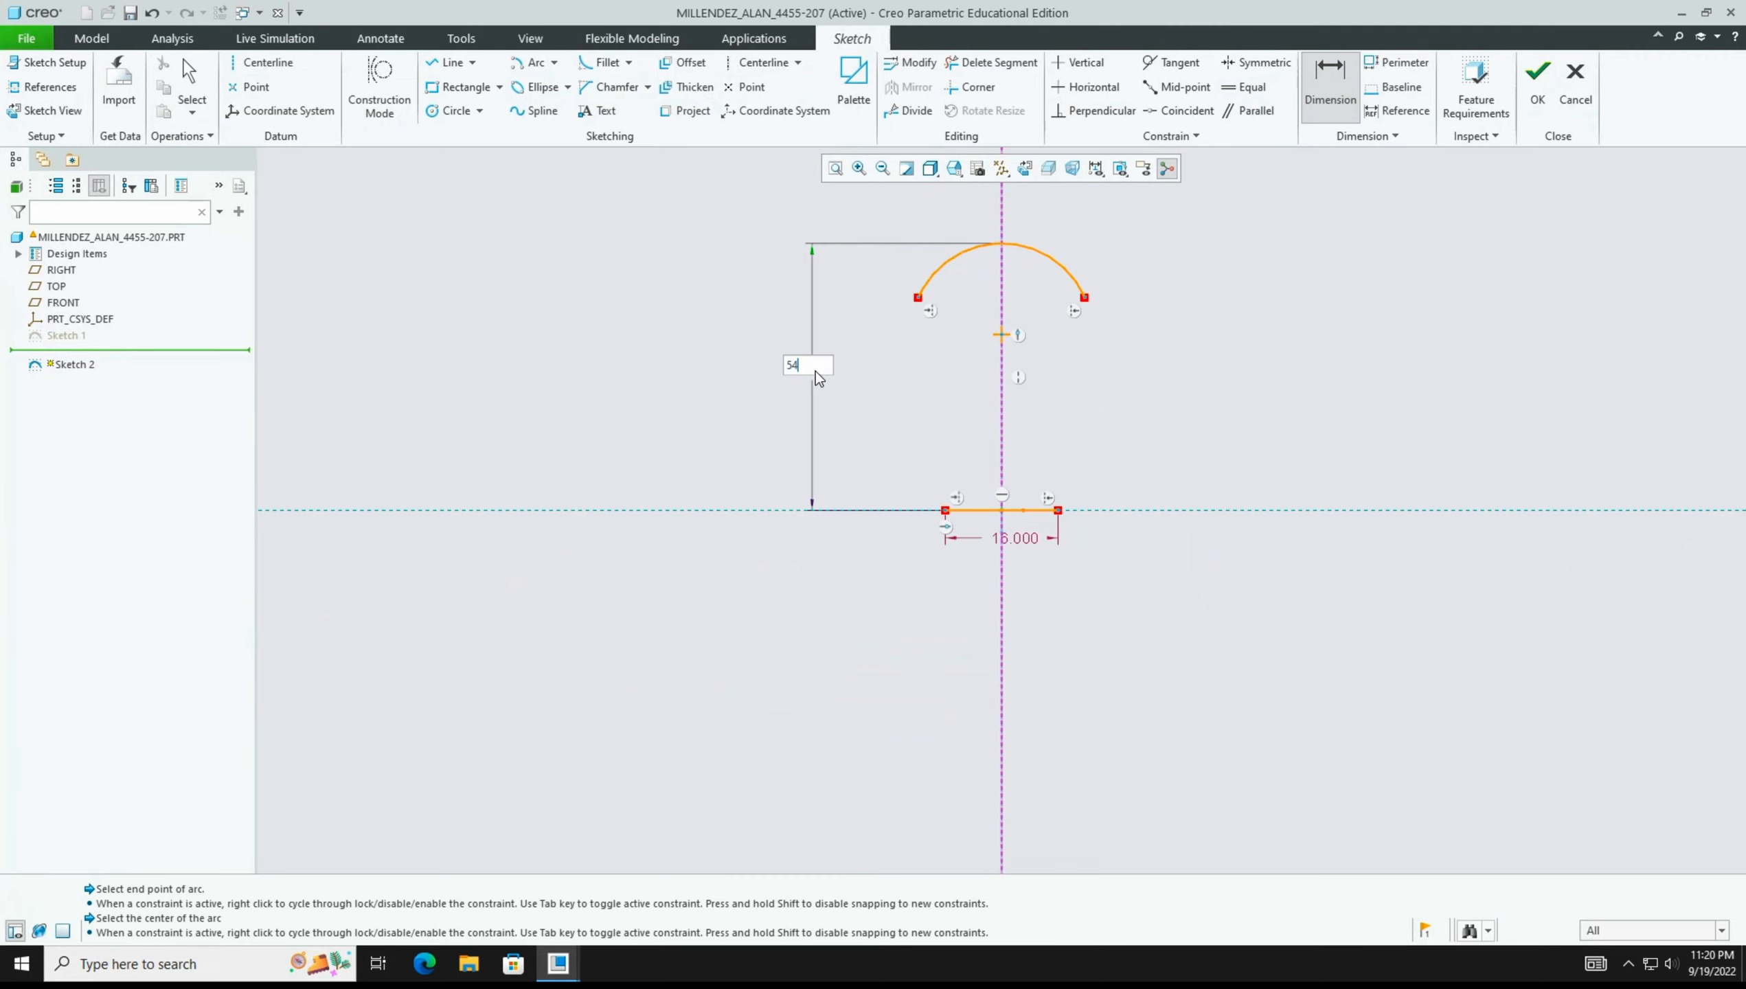
key("Return")
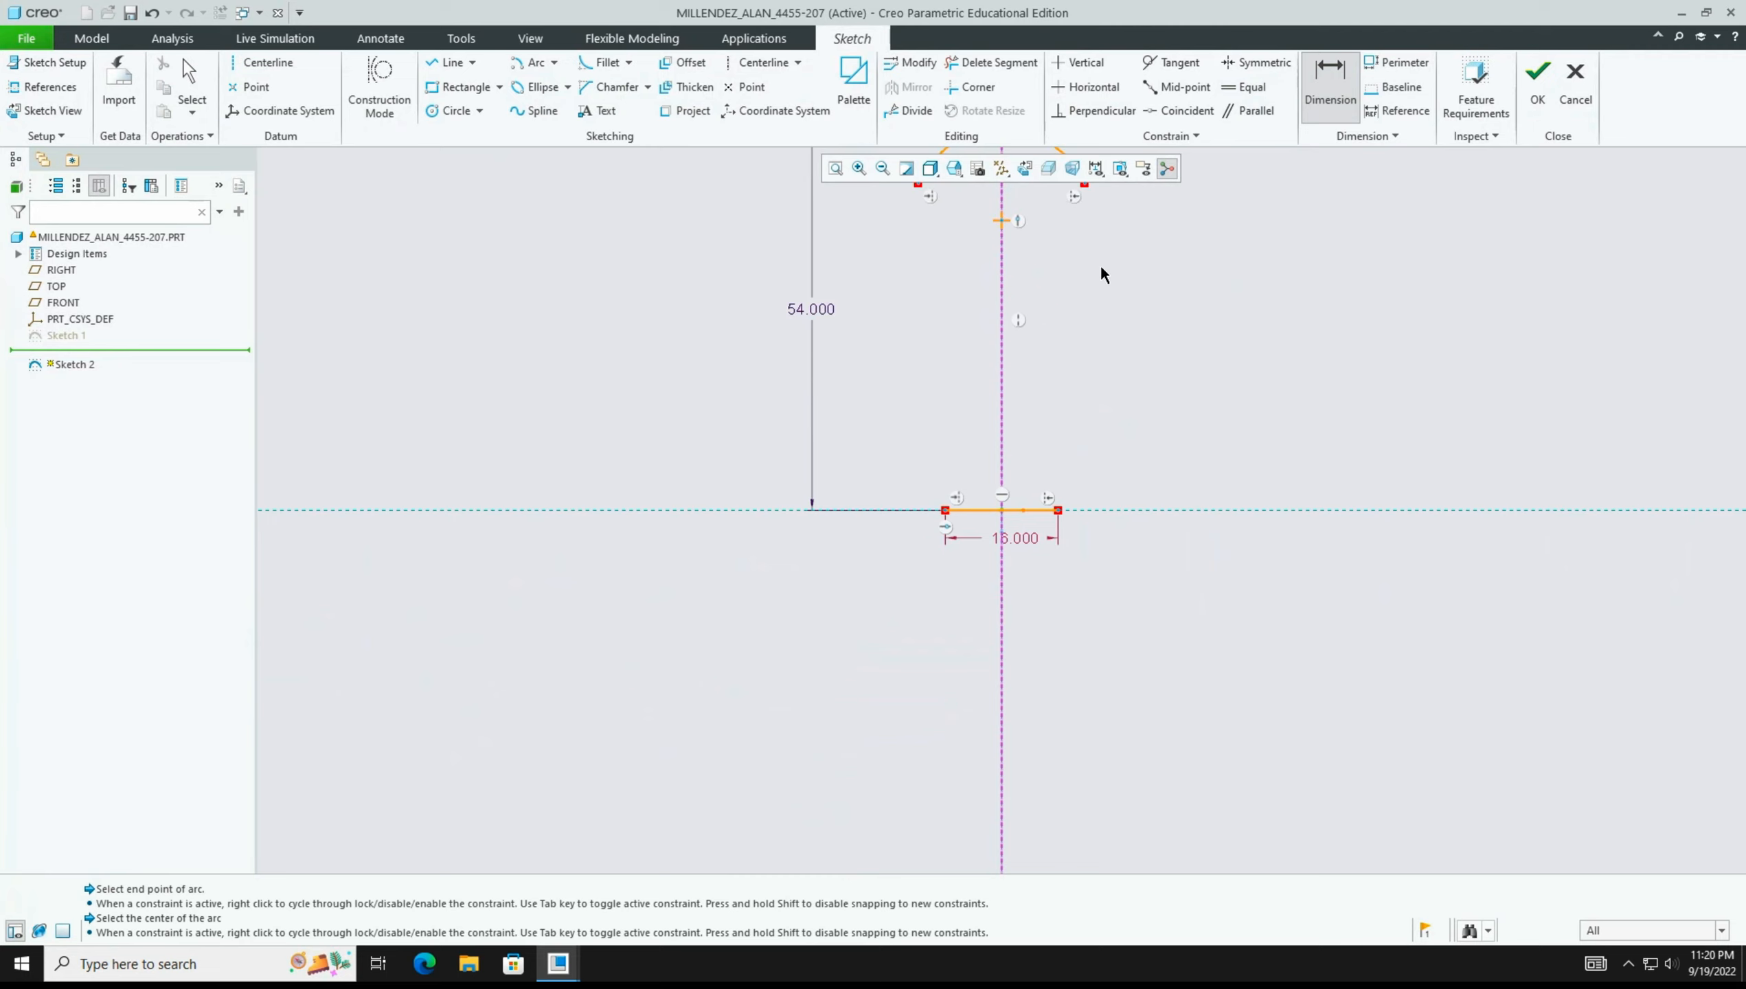
mouse_move(885, 250)
middle_mouse_down()
mouse_move(888, 334)
mouse_move(861, 410)
mouse_move(835, 411)
middle_mouse_up()
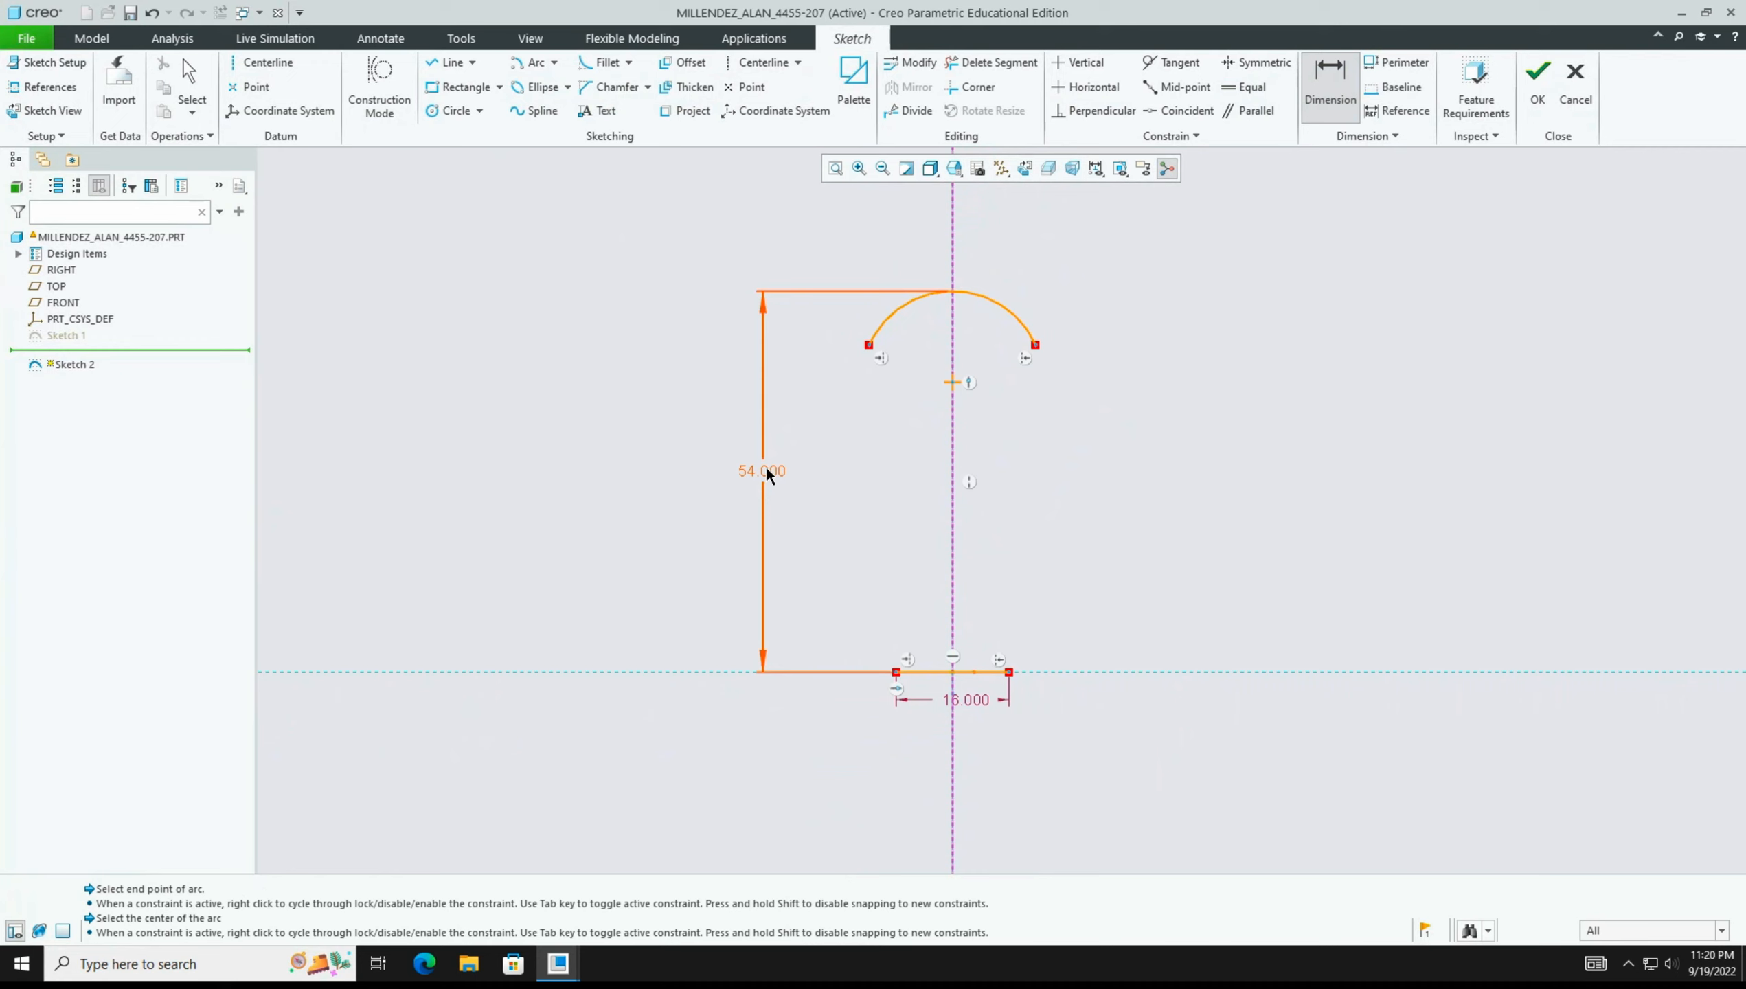
left_click(187, 89)
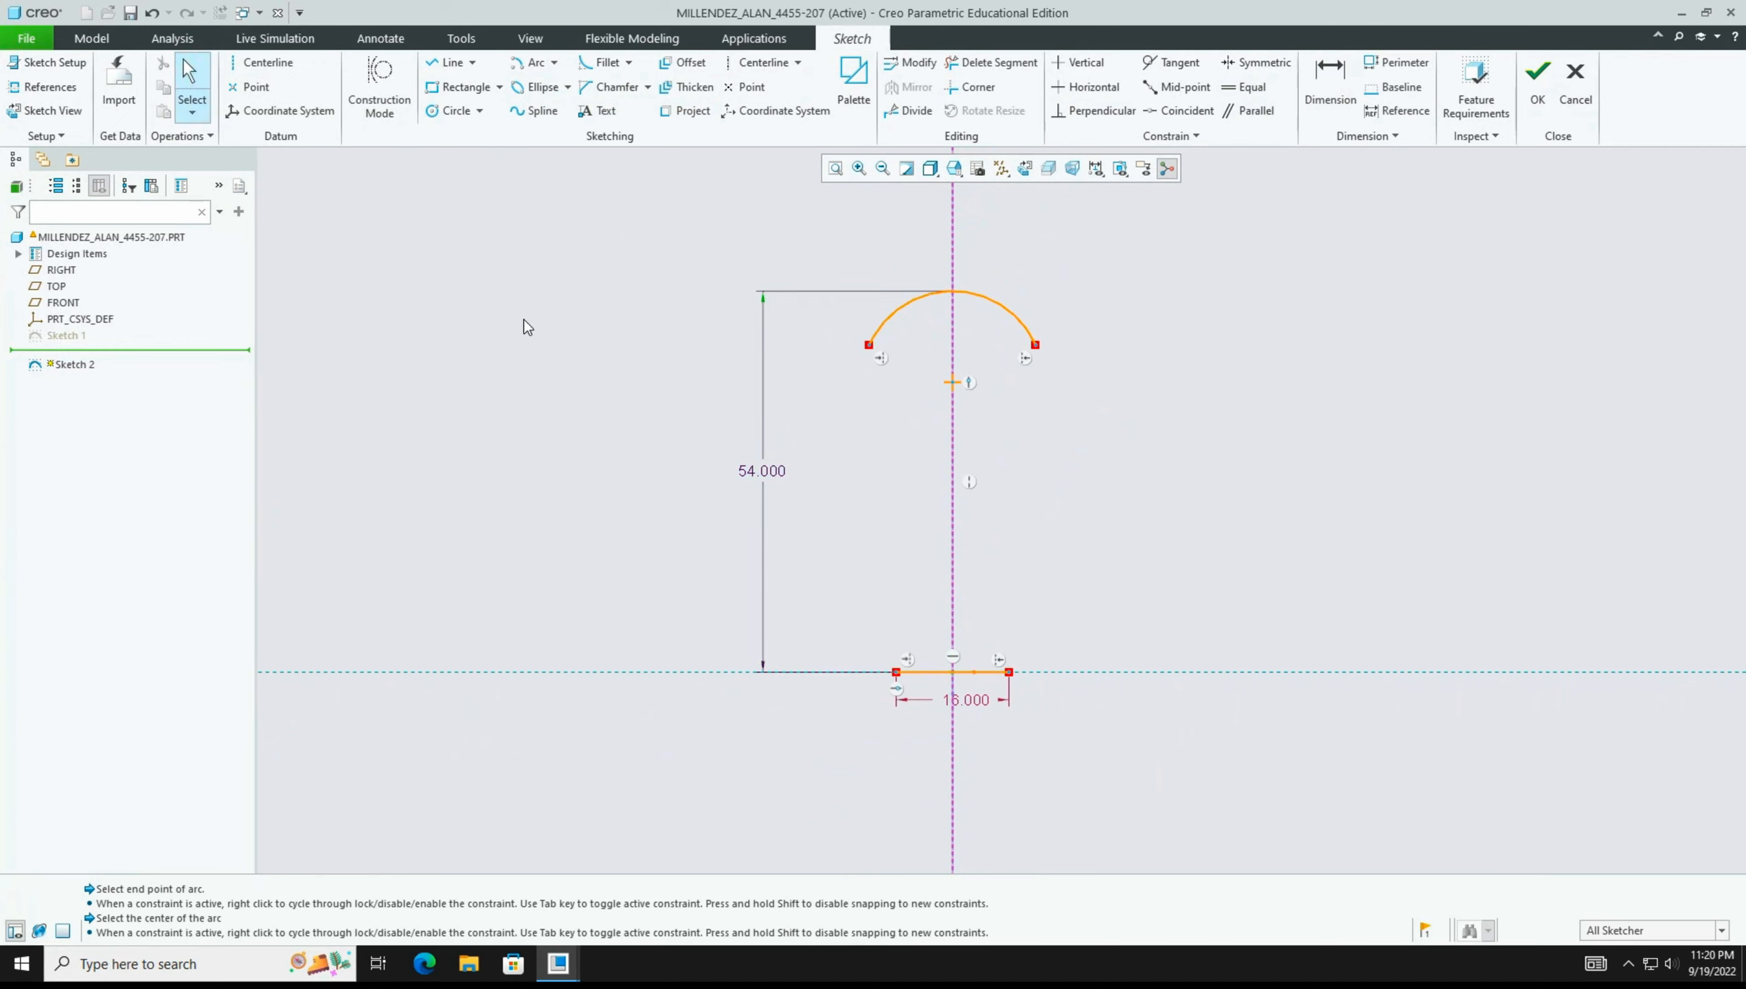
left_click(777, 472)
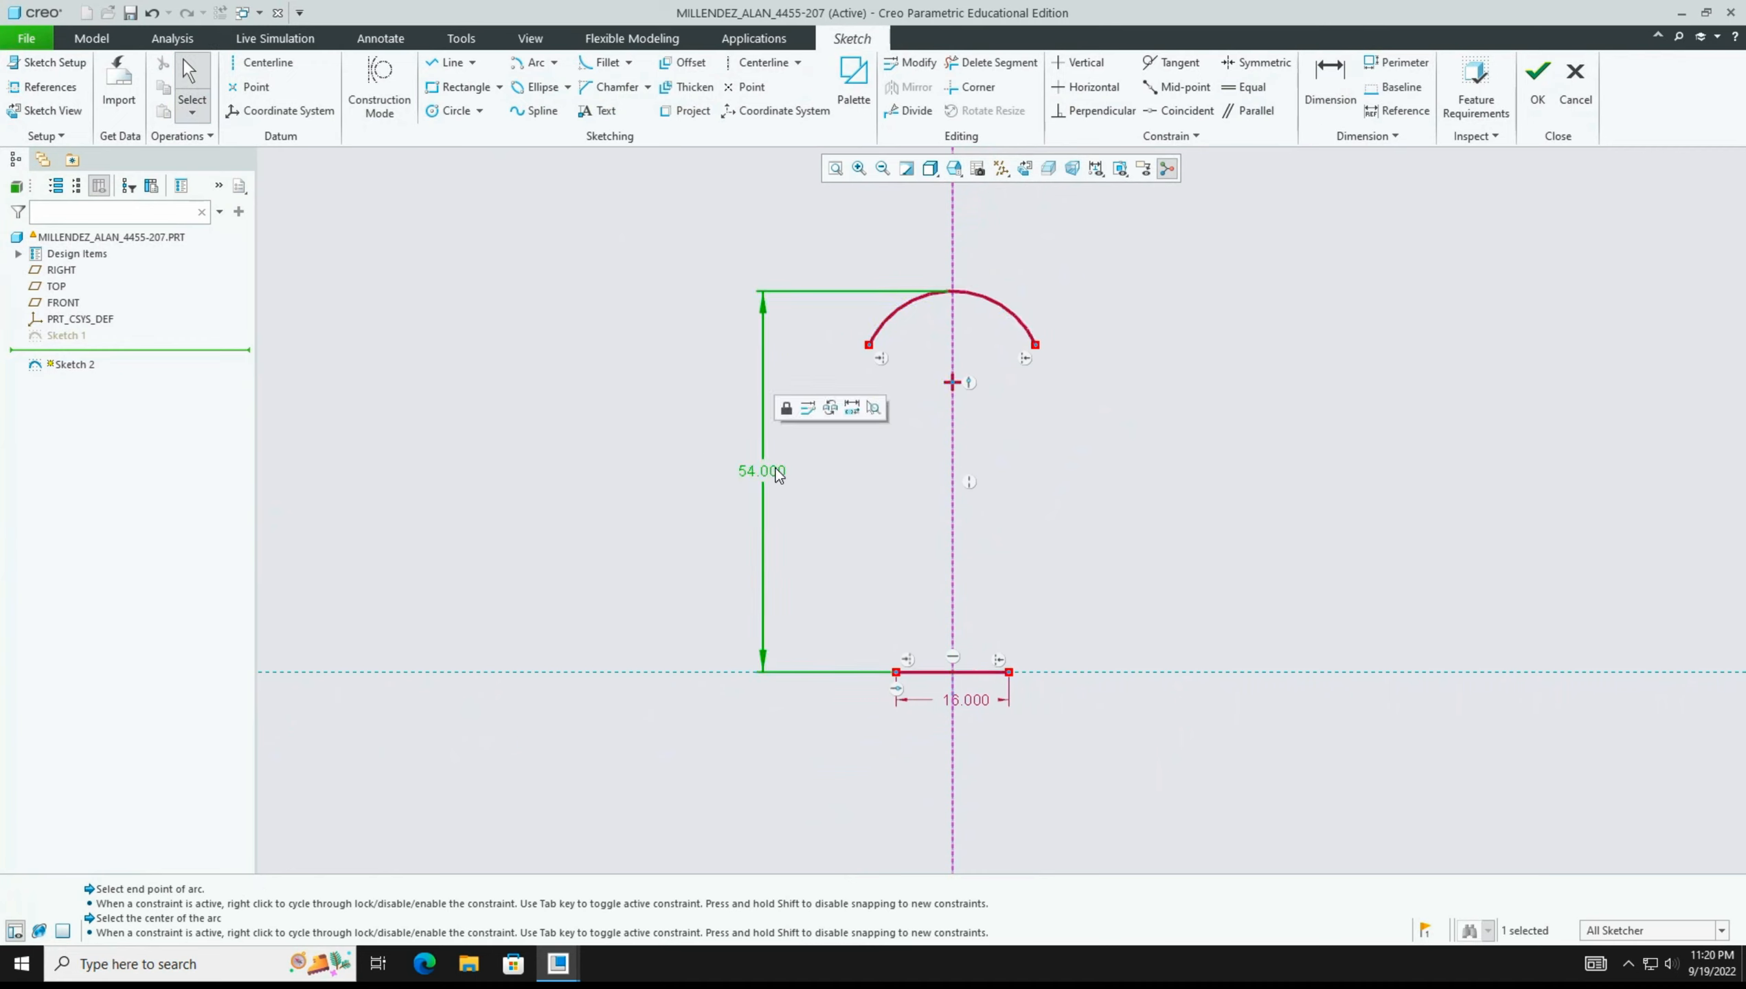
left_click(787, 409)
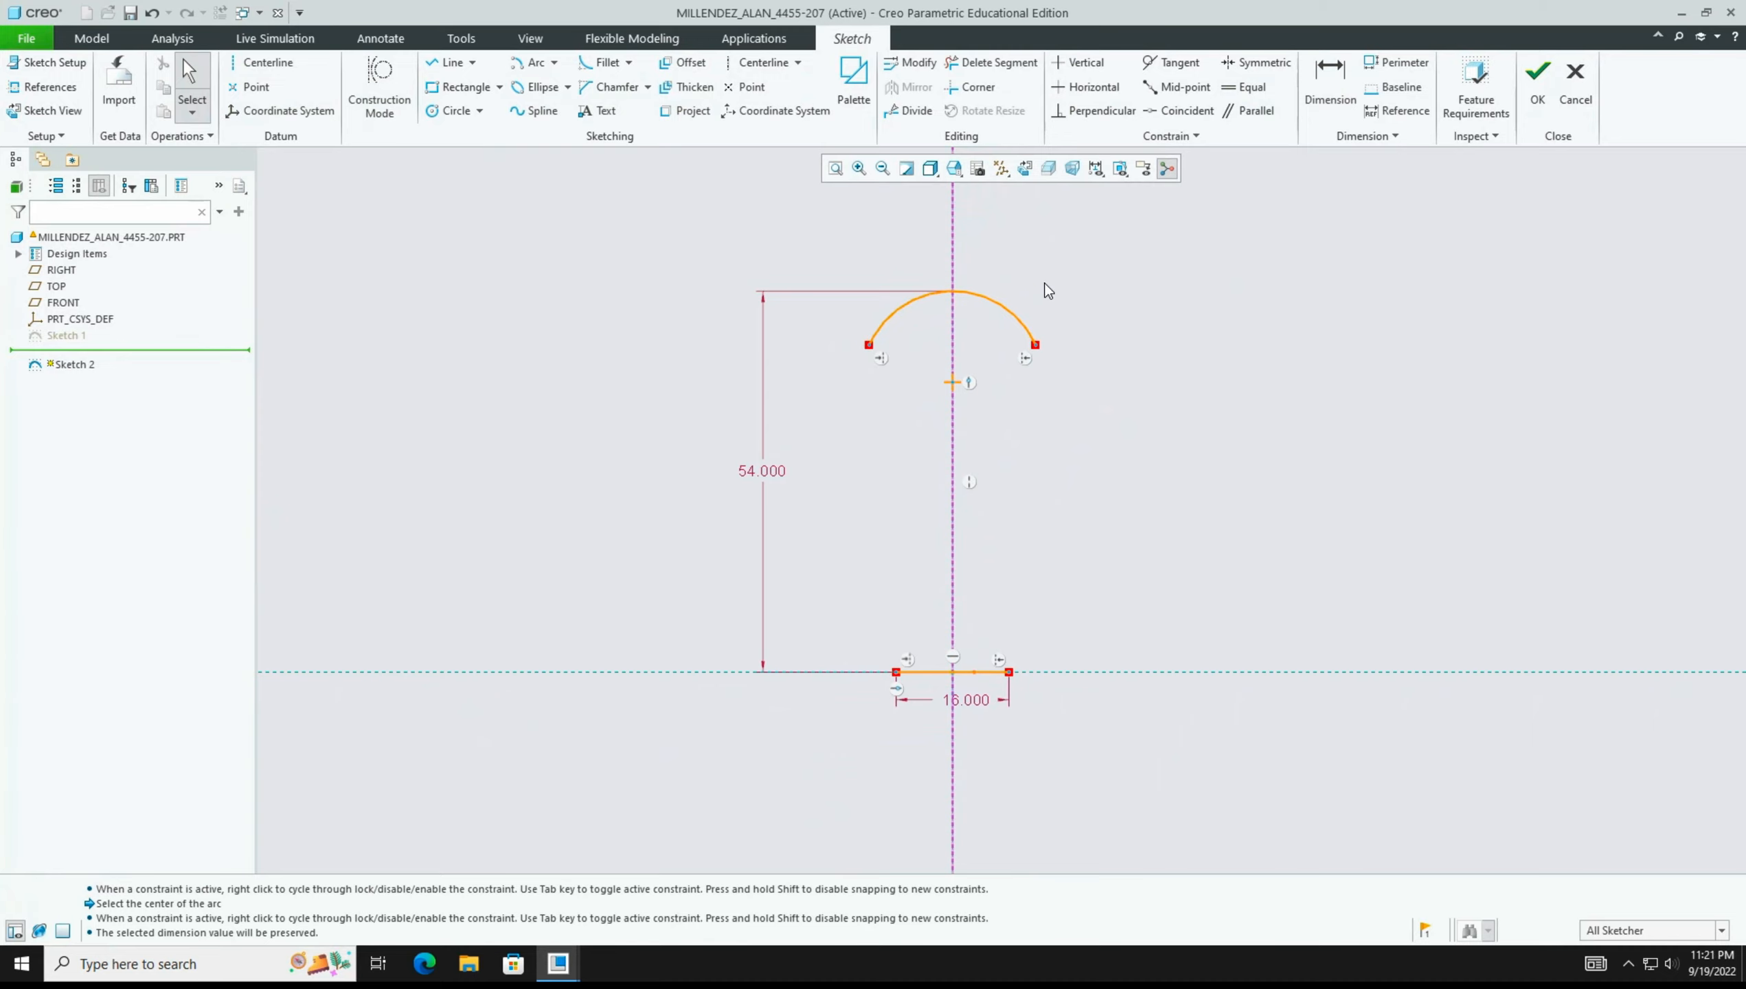
Check the radius of the top arc in the PDF drawing and dimension the arc with a radius of 42.5.
key("ctrl+Right")
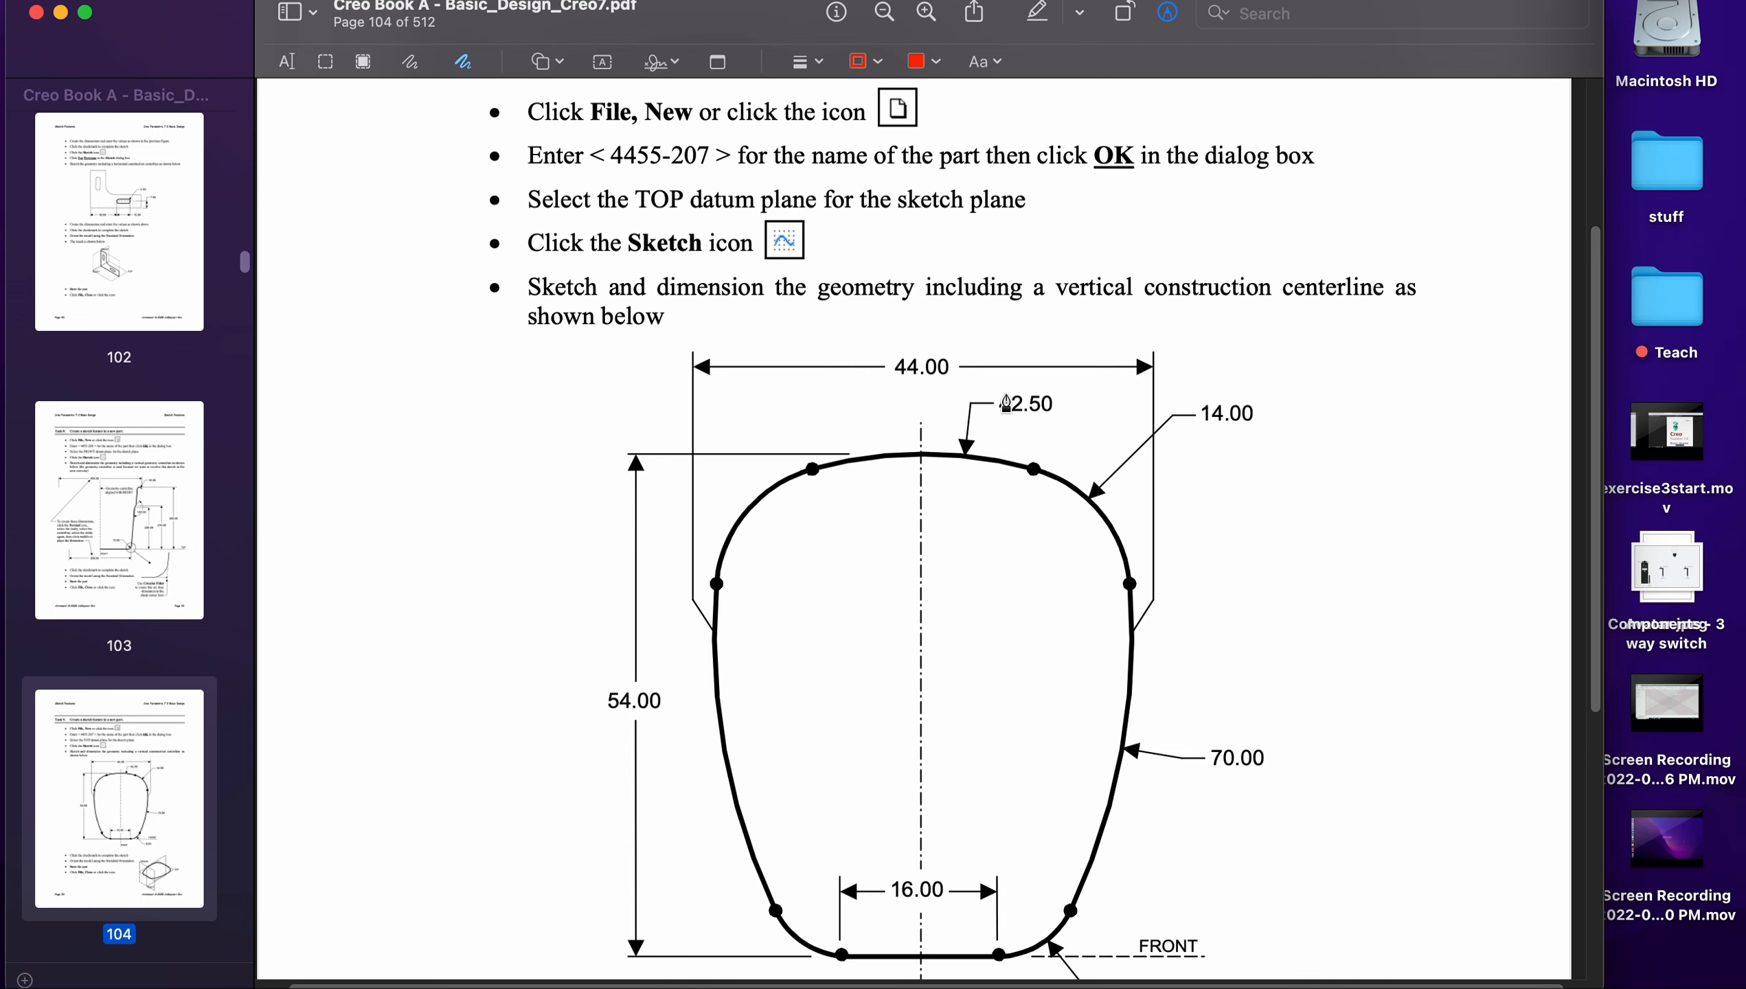
key("ctrl+Left")
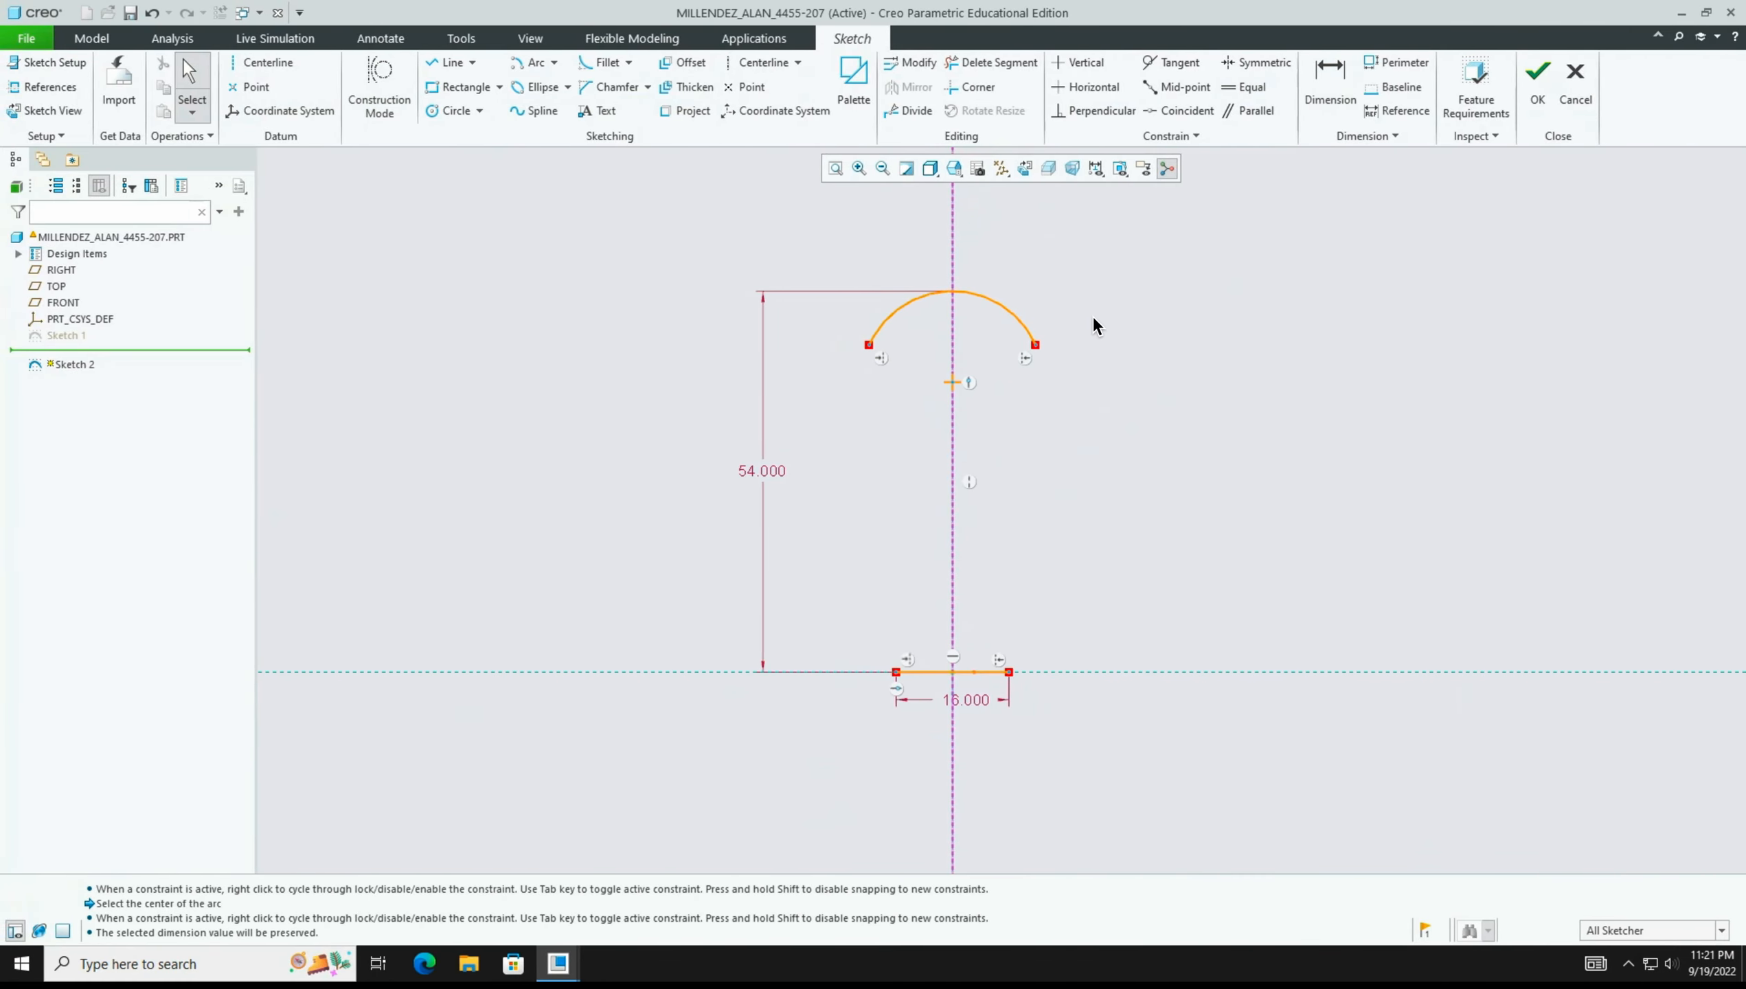
left_click(1329, 83)
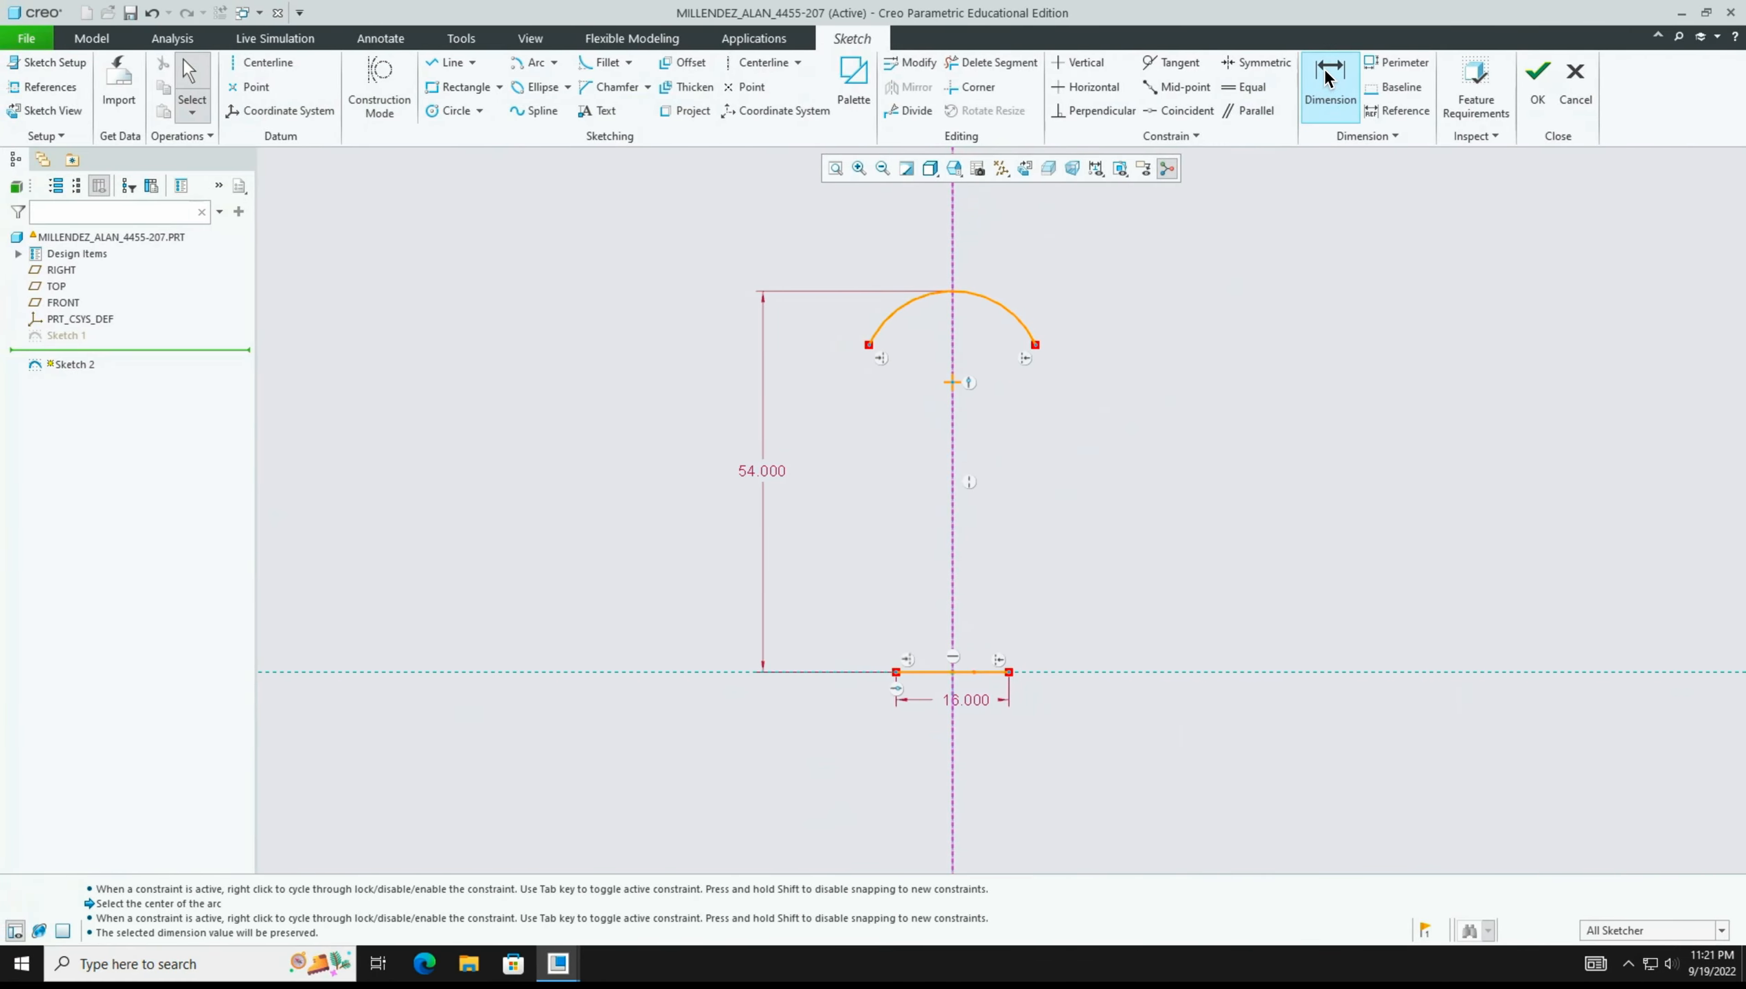
left_click(988, 302)
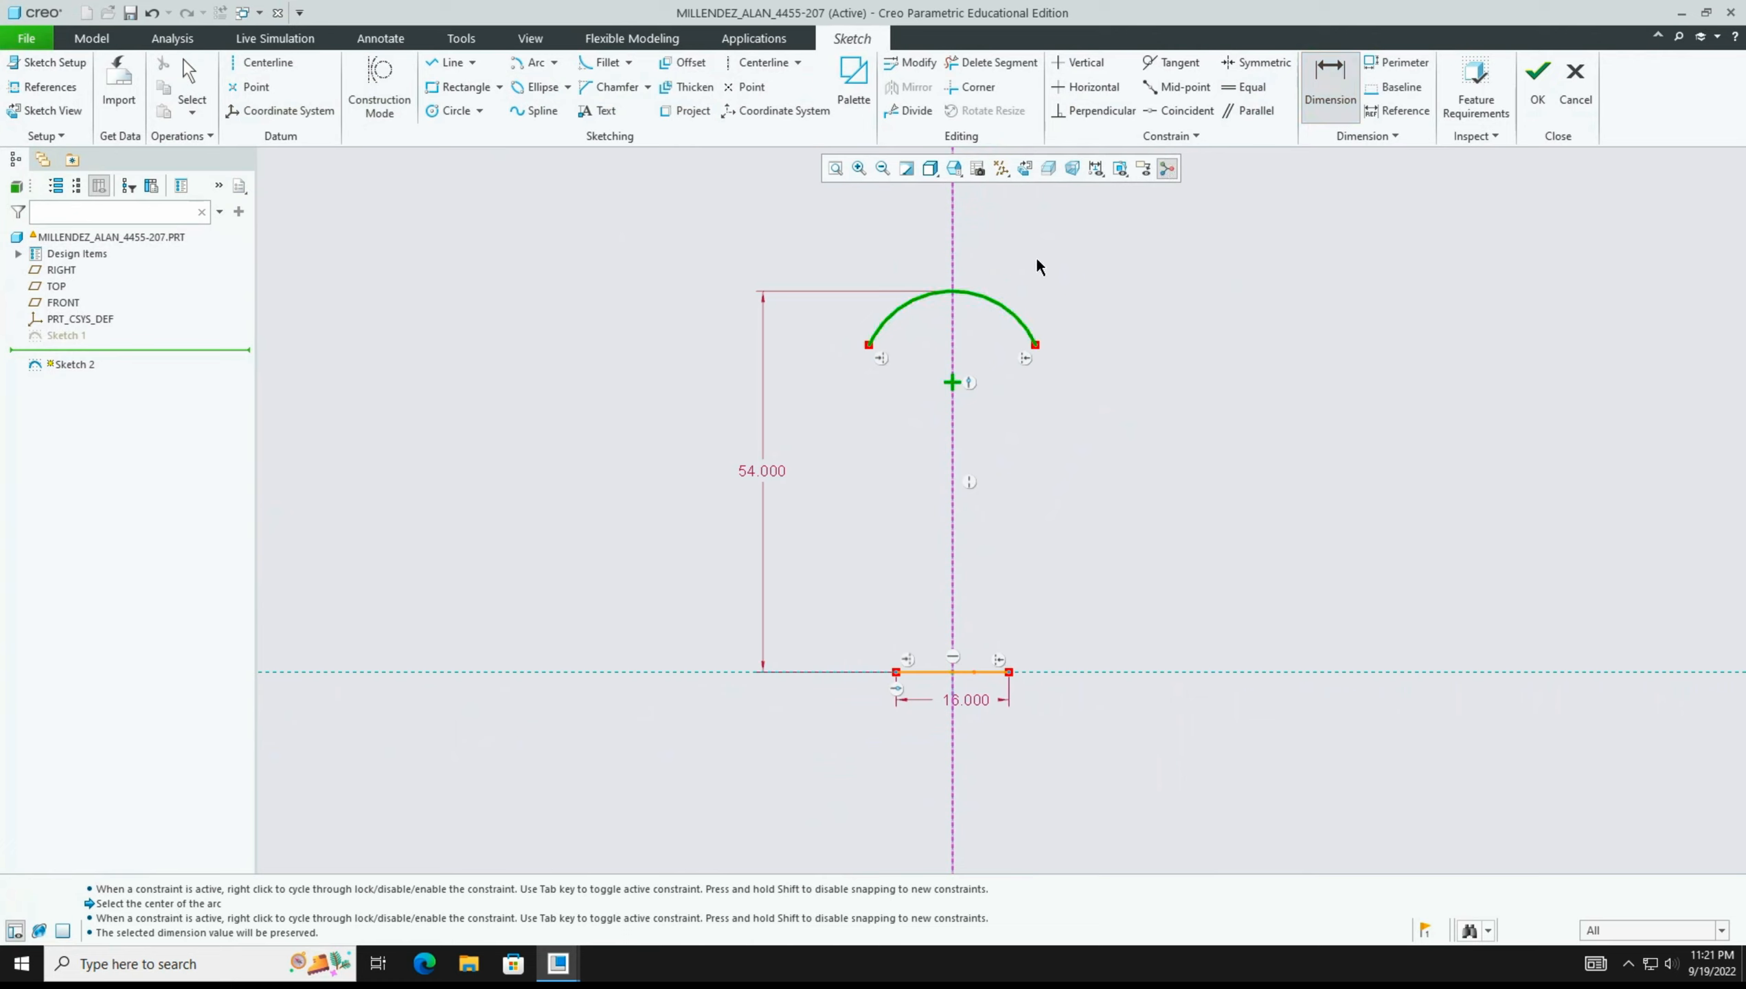
middle_click(1037, 260)
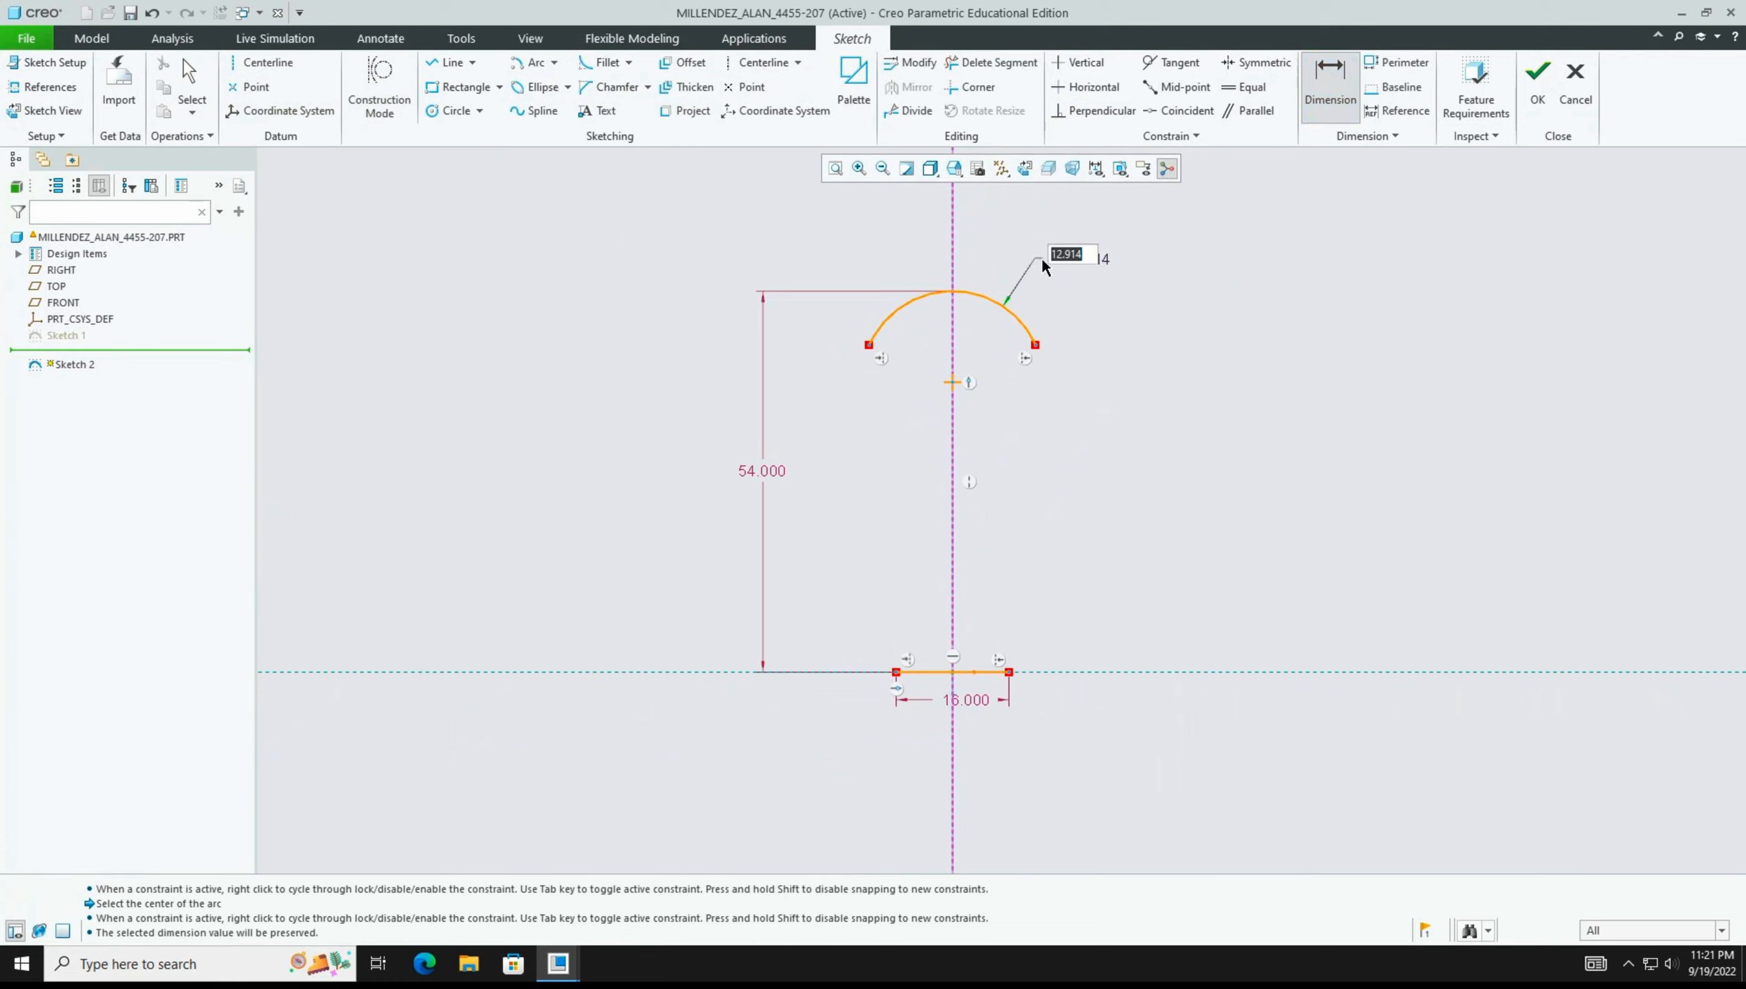
type("42.5")
key("Return")
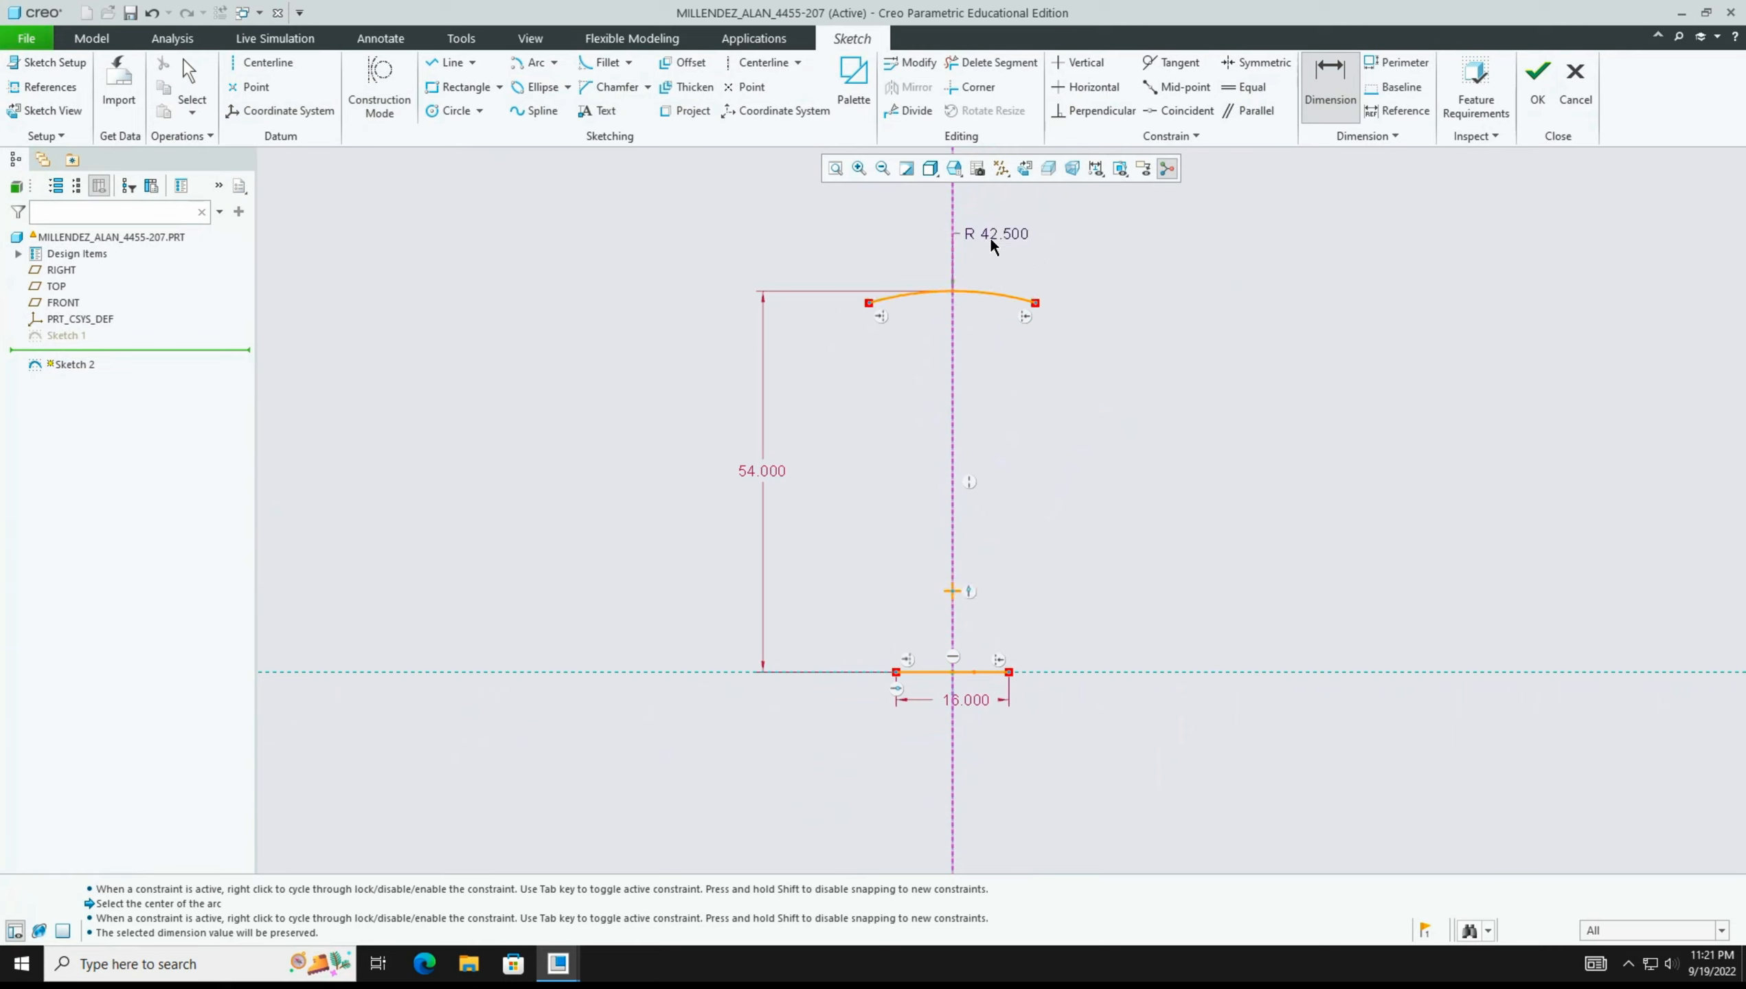
Move the arc's radius dimension clear of the vertical centerline and lock it.
left_click(189, 82)
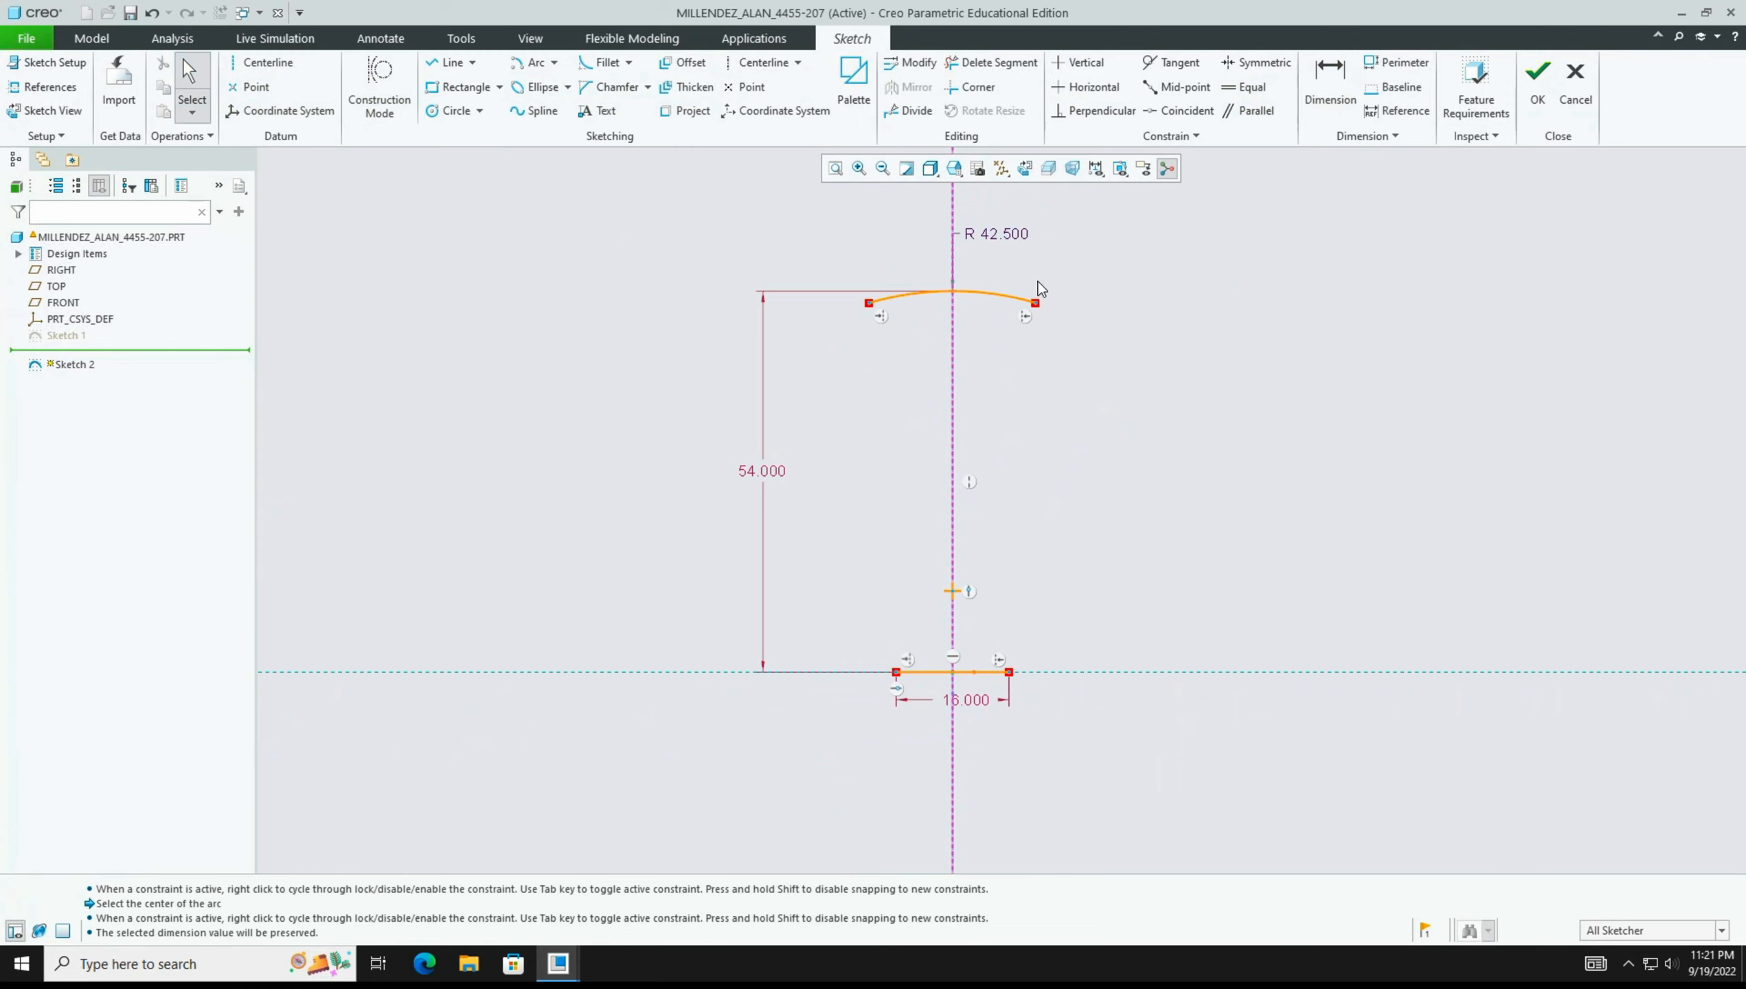
left_click(987, 234)
left_click_drag(988, 234, 1042, 252)
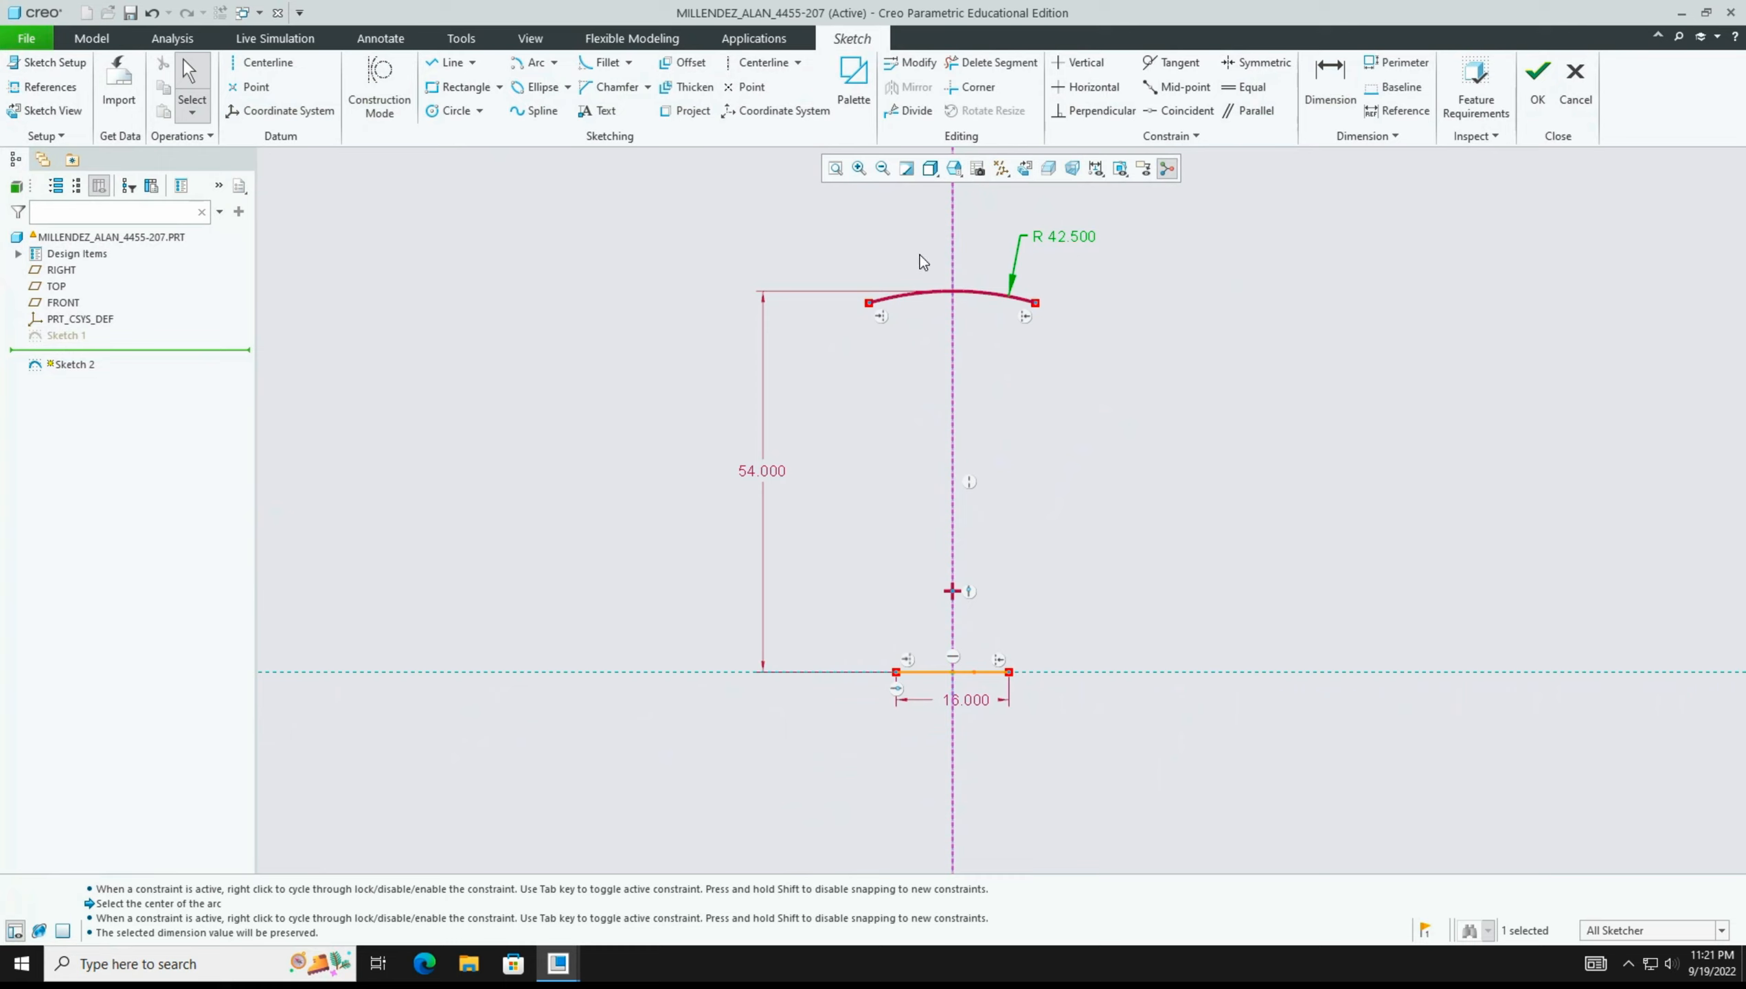
left_click(1060, 240)
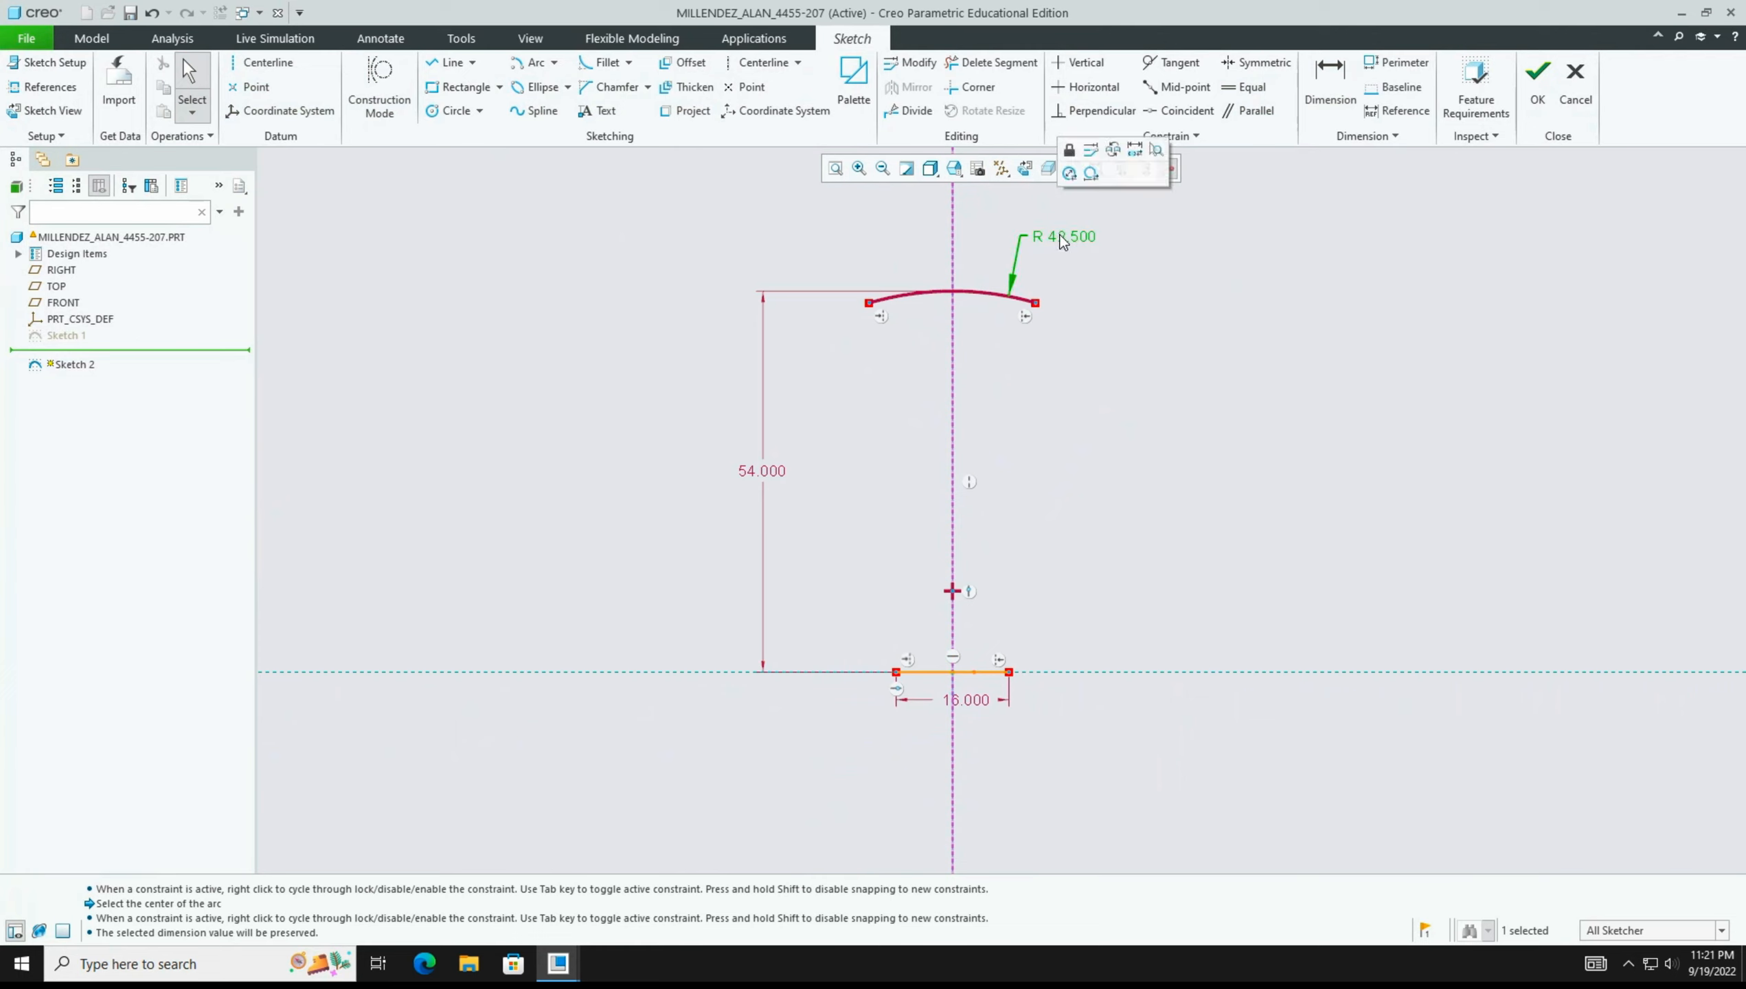
left_click(1069, 151)
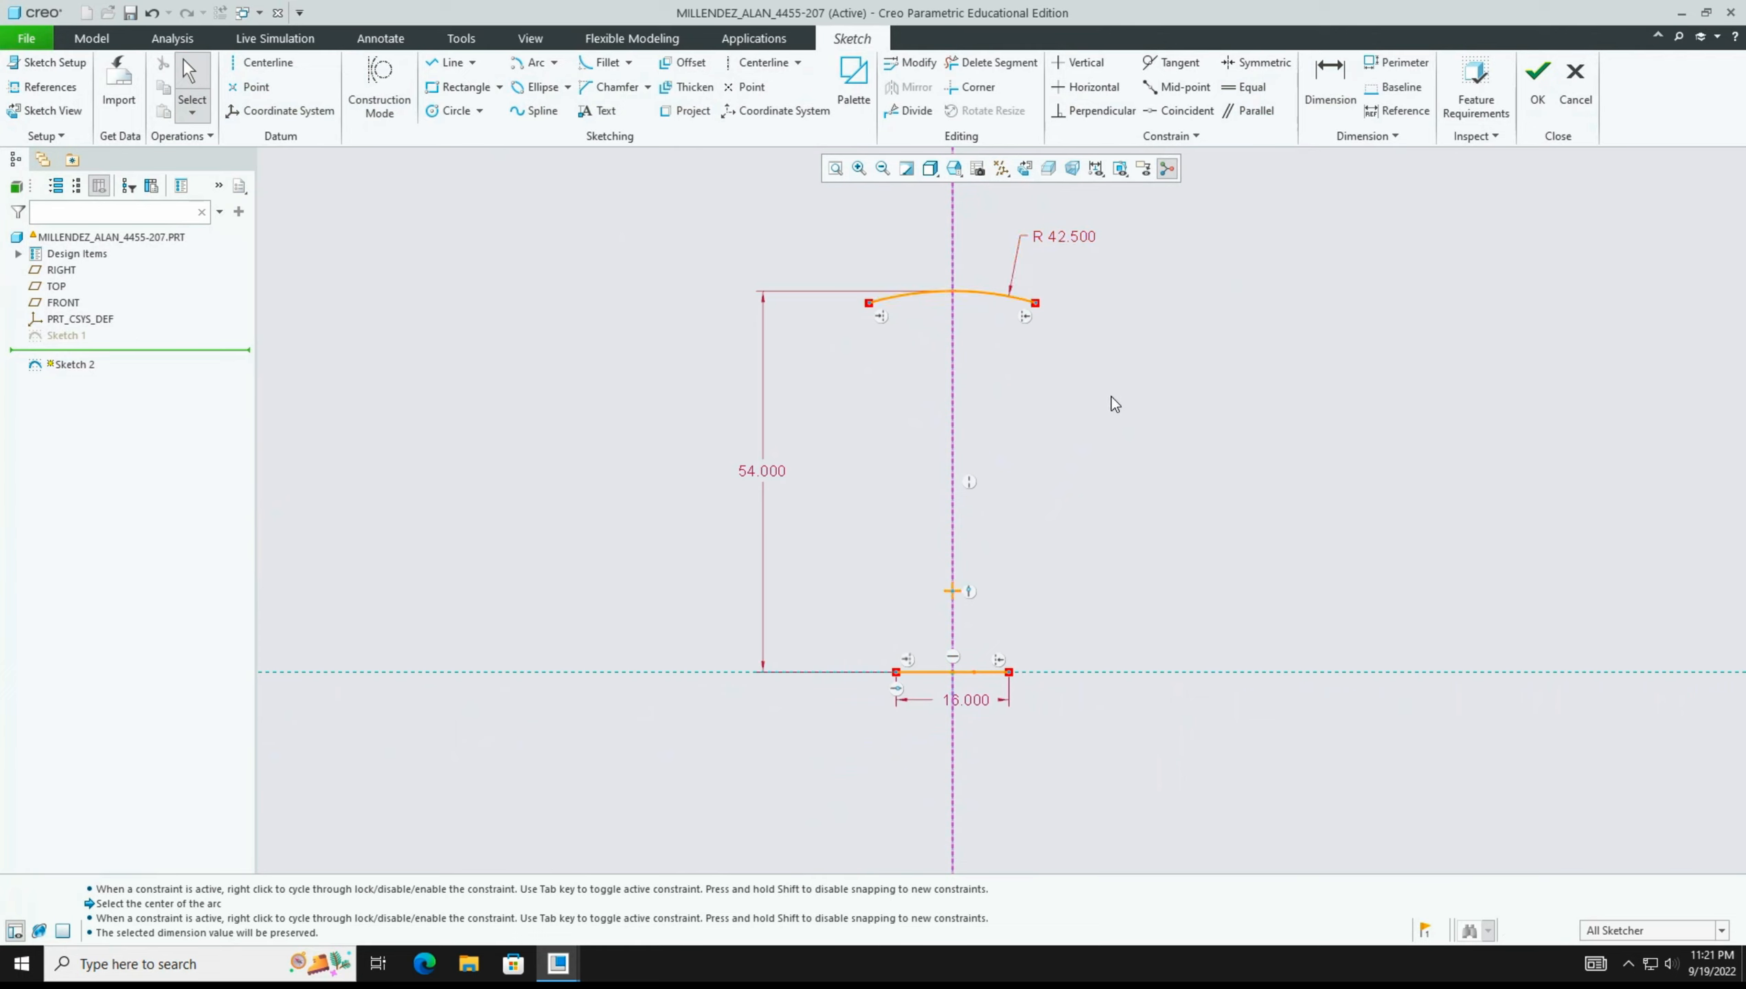
Stretch the top arc's symmetric endpoints outward into a wider, shallow arc above the bottom line.
left_click_drag(1036, 306, 1028, 832)
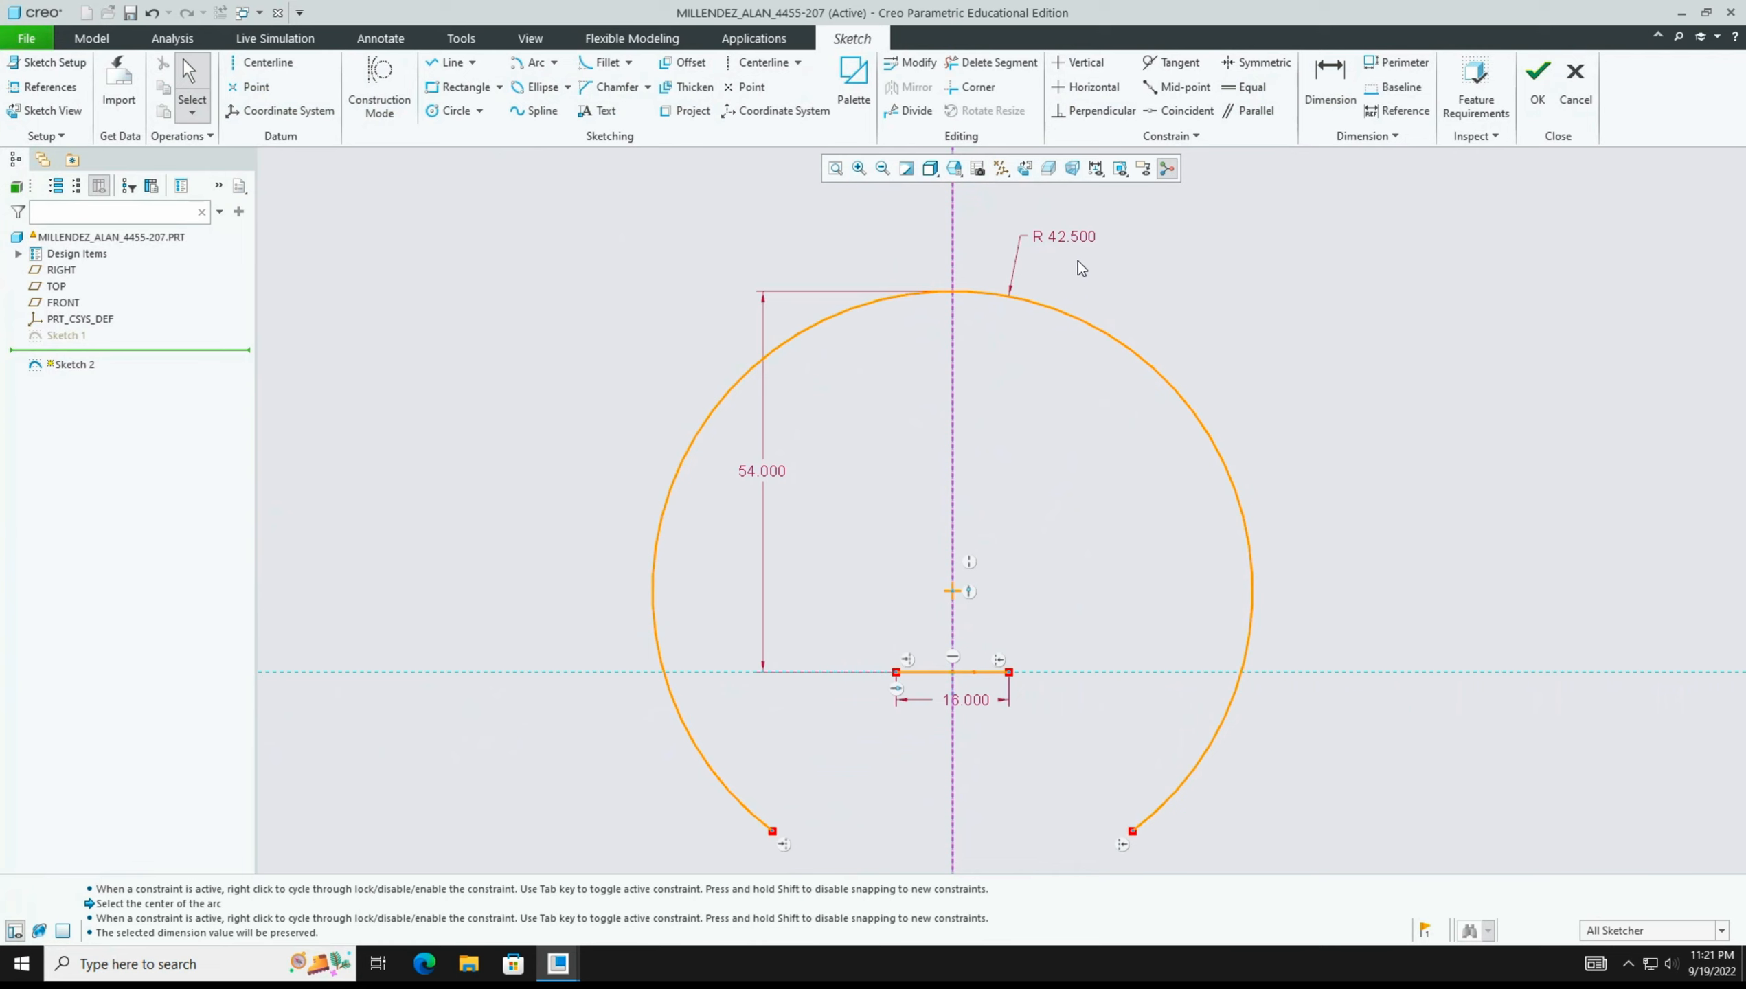
left_click_drag(1133, 832, 1094, 325)
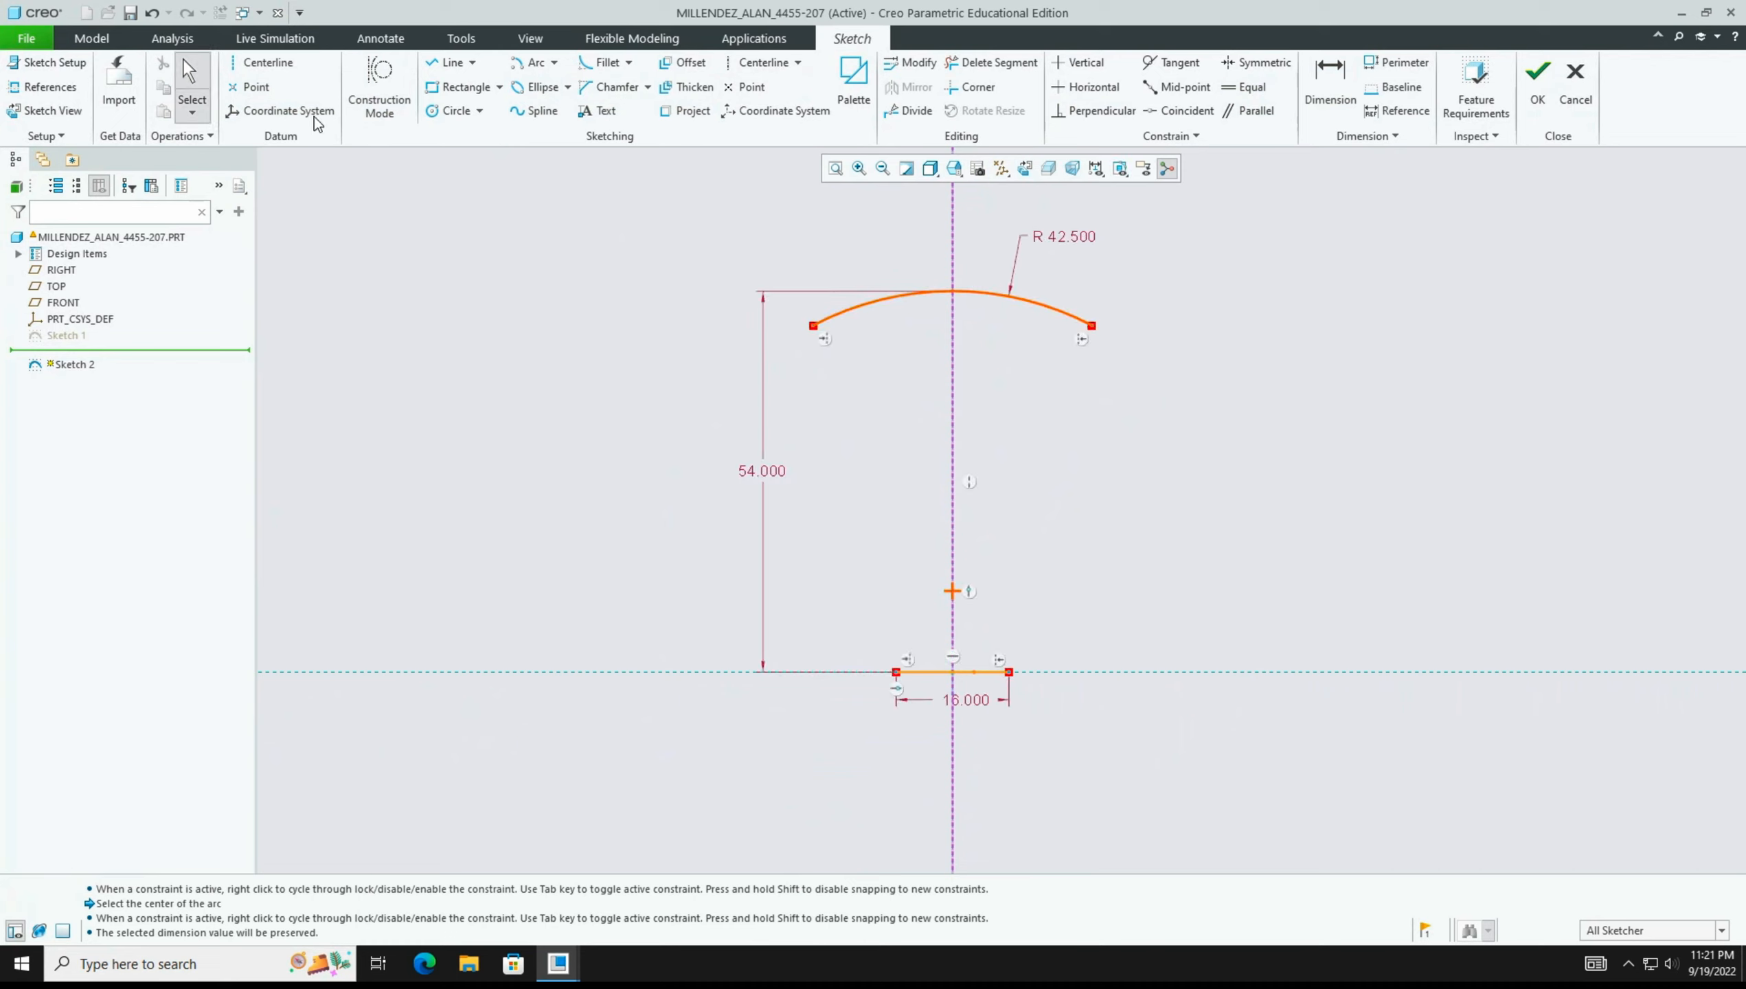
Unlock the top arc's radius dimension and pull the arc's endpoint inward to let the radius change freely.
left_click(1052, 242)
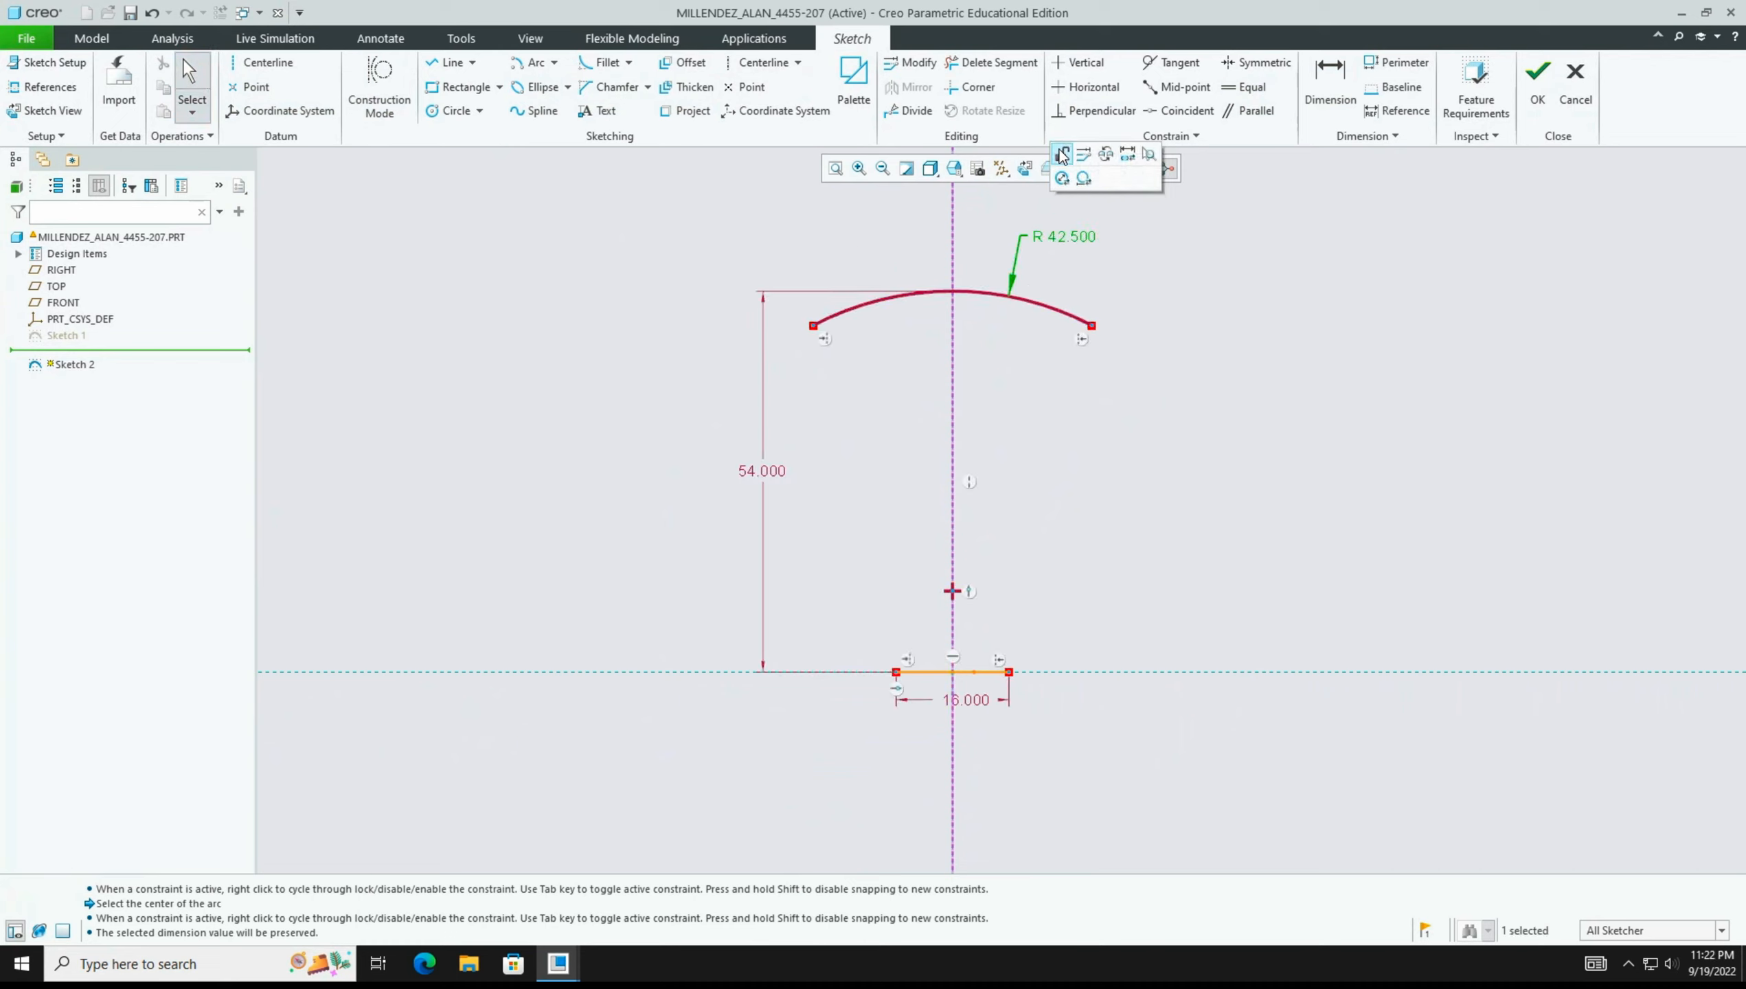
left_click(1061, 152)
mouse_move(1093, 327)
left_mouse_down()
mouse_move(1051, 373)
mouse_move(1079, 298)
mouse_move(1072, 336)
left_mouse_up()
middle_click(1072, 335)
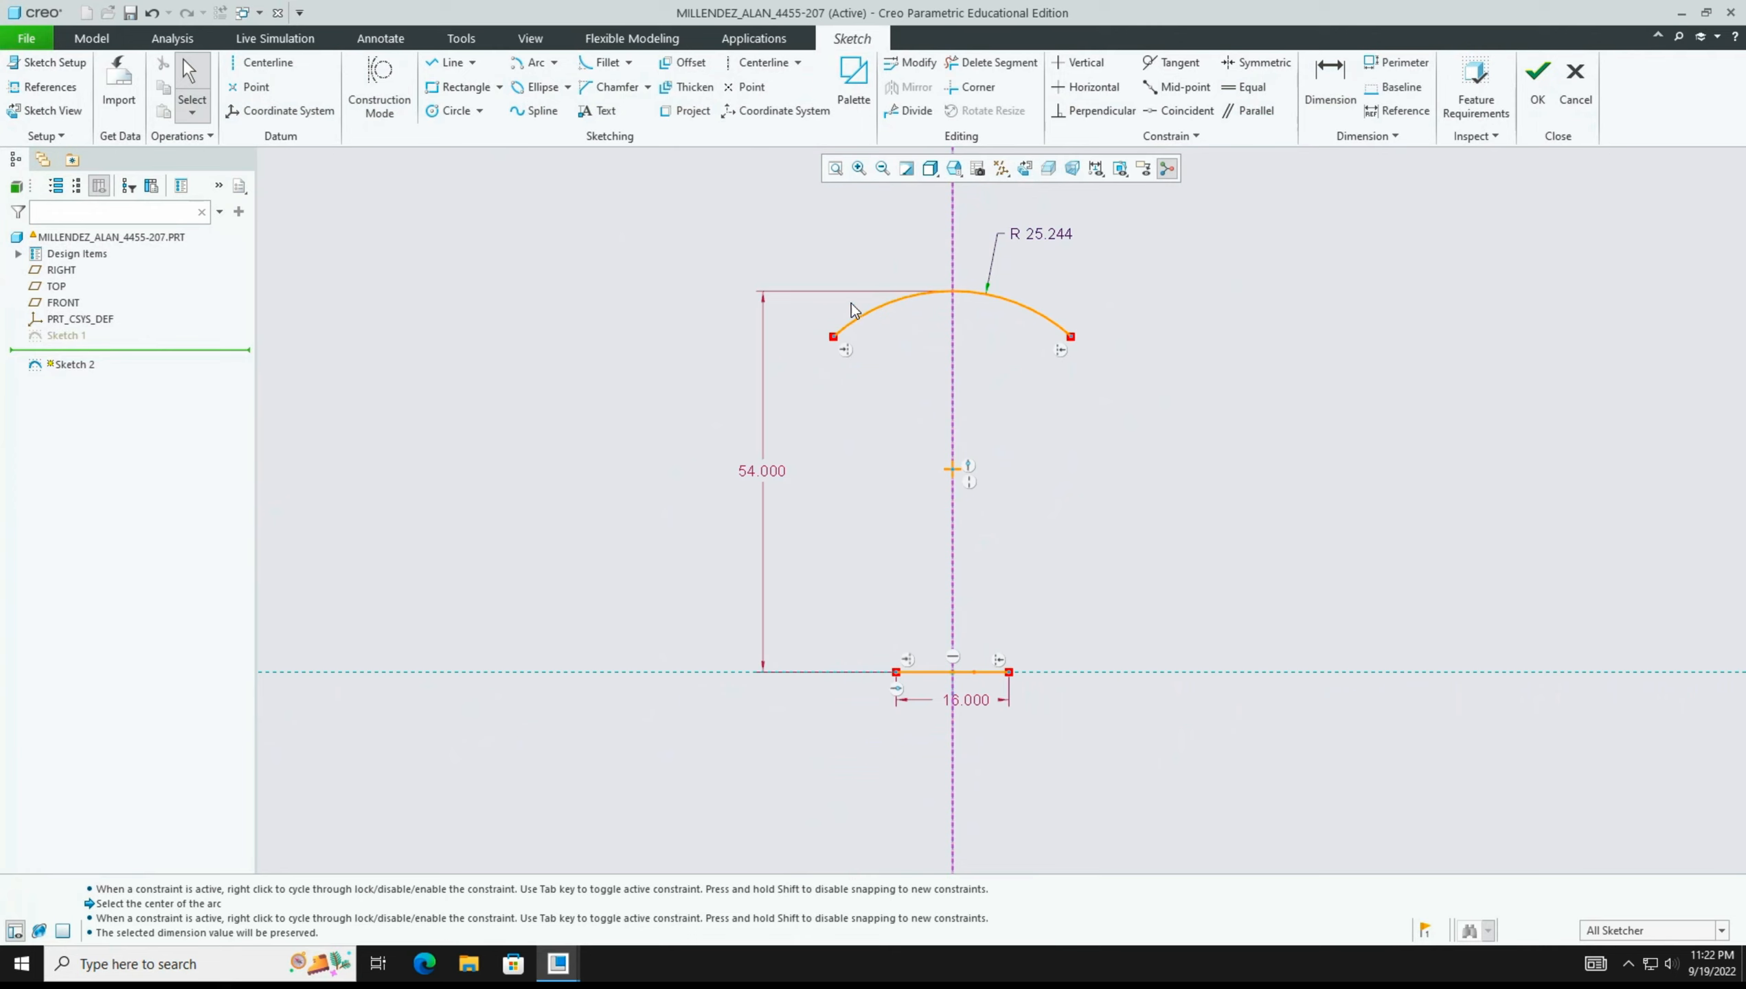
Set the top arc's radius to 42.5 and lock the radius dimension.
double_click(1040, 237)
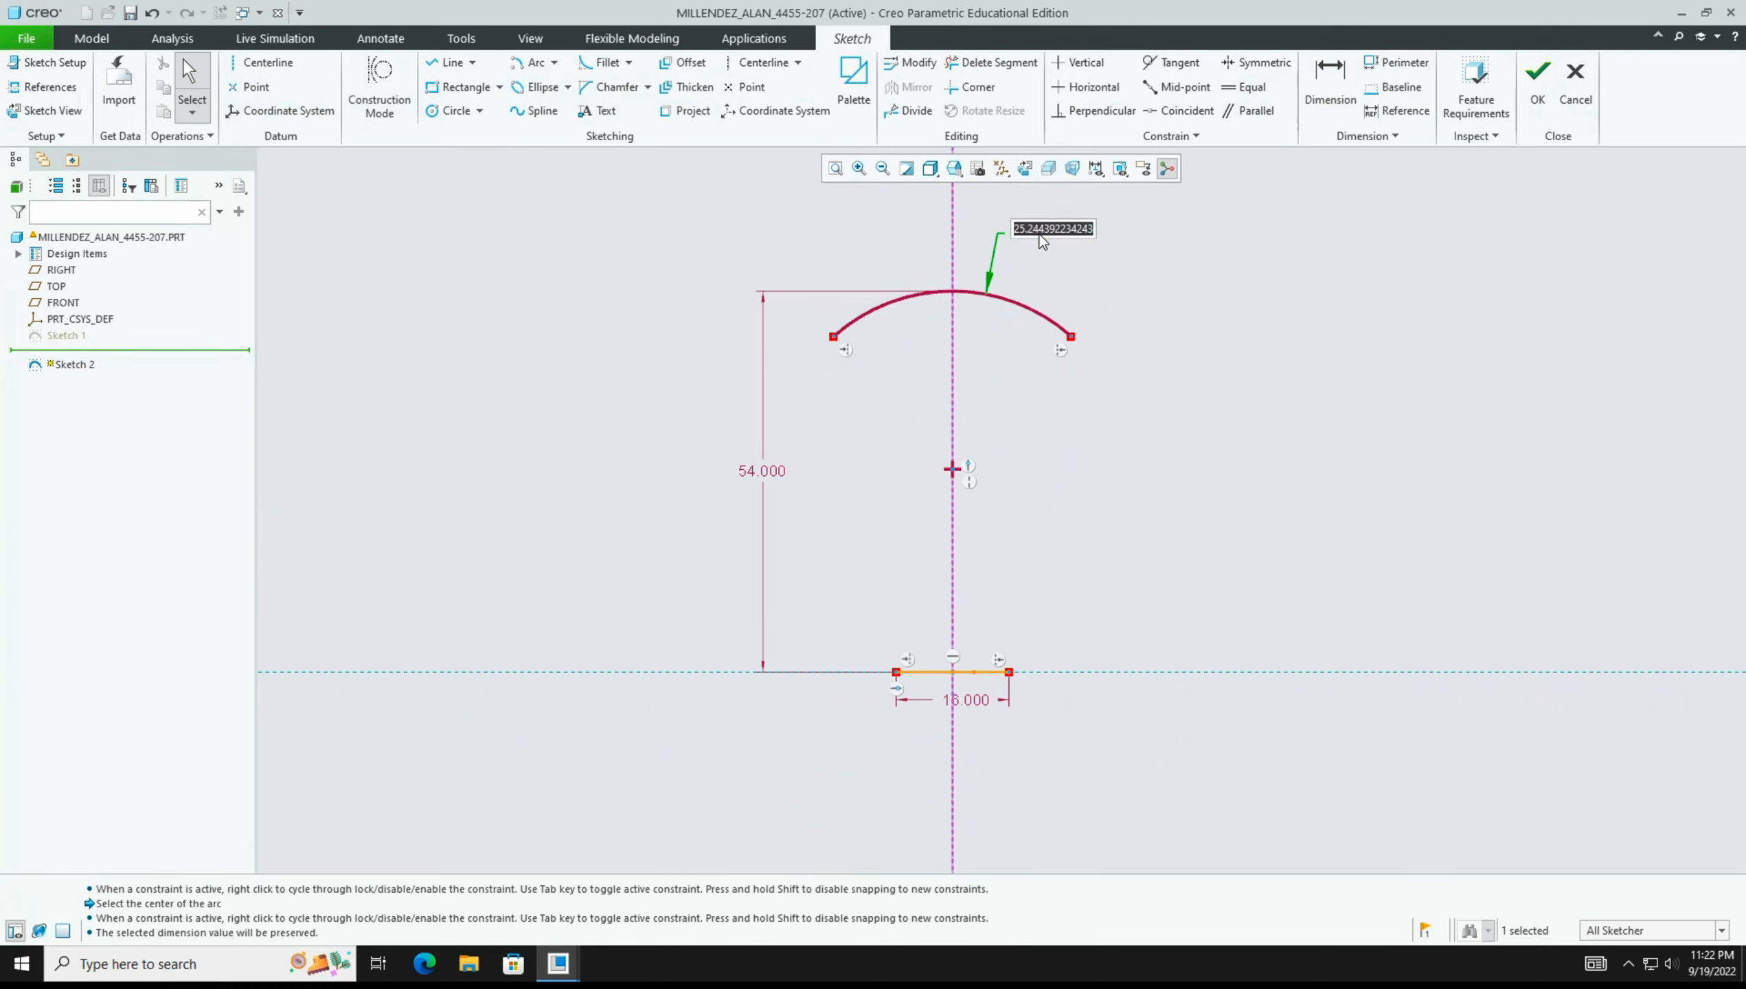
type("42.5")
key("Return")
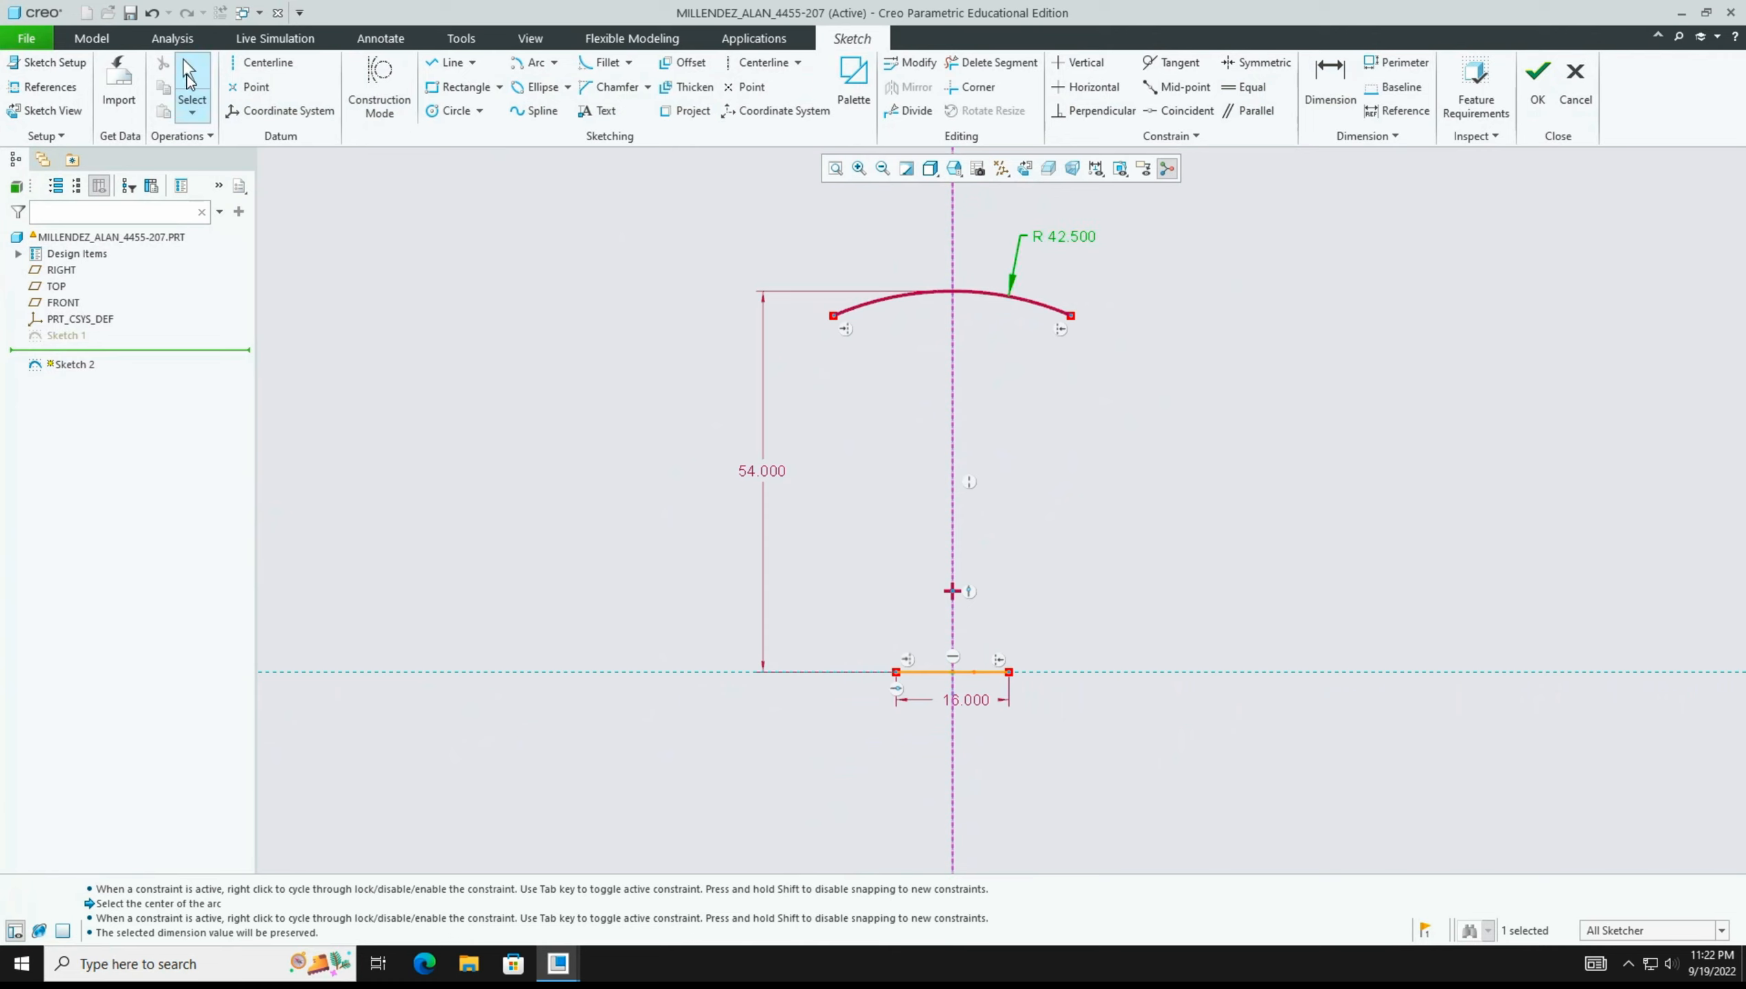
left_click(1070, 239)
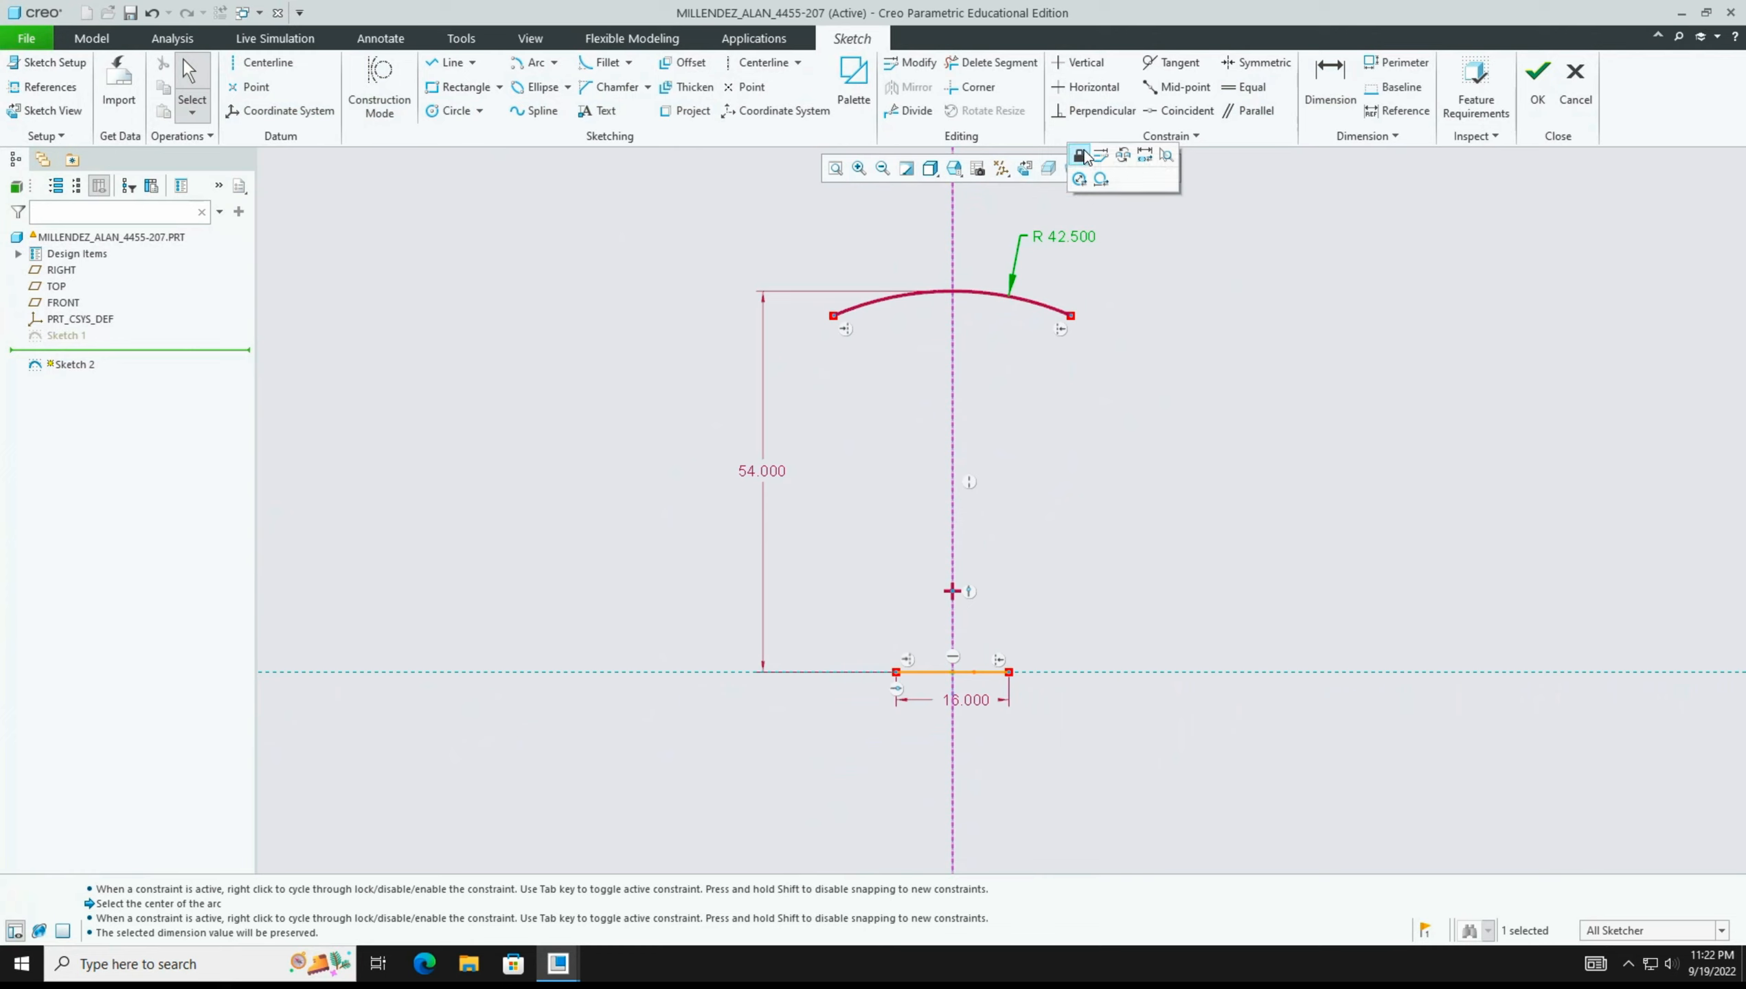
left_click(1059, 273)
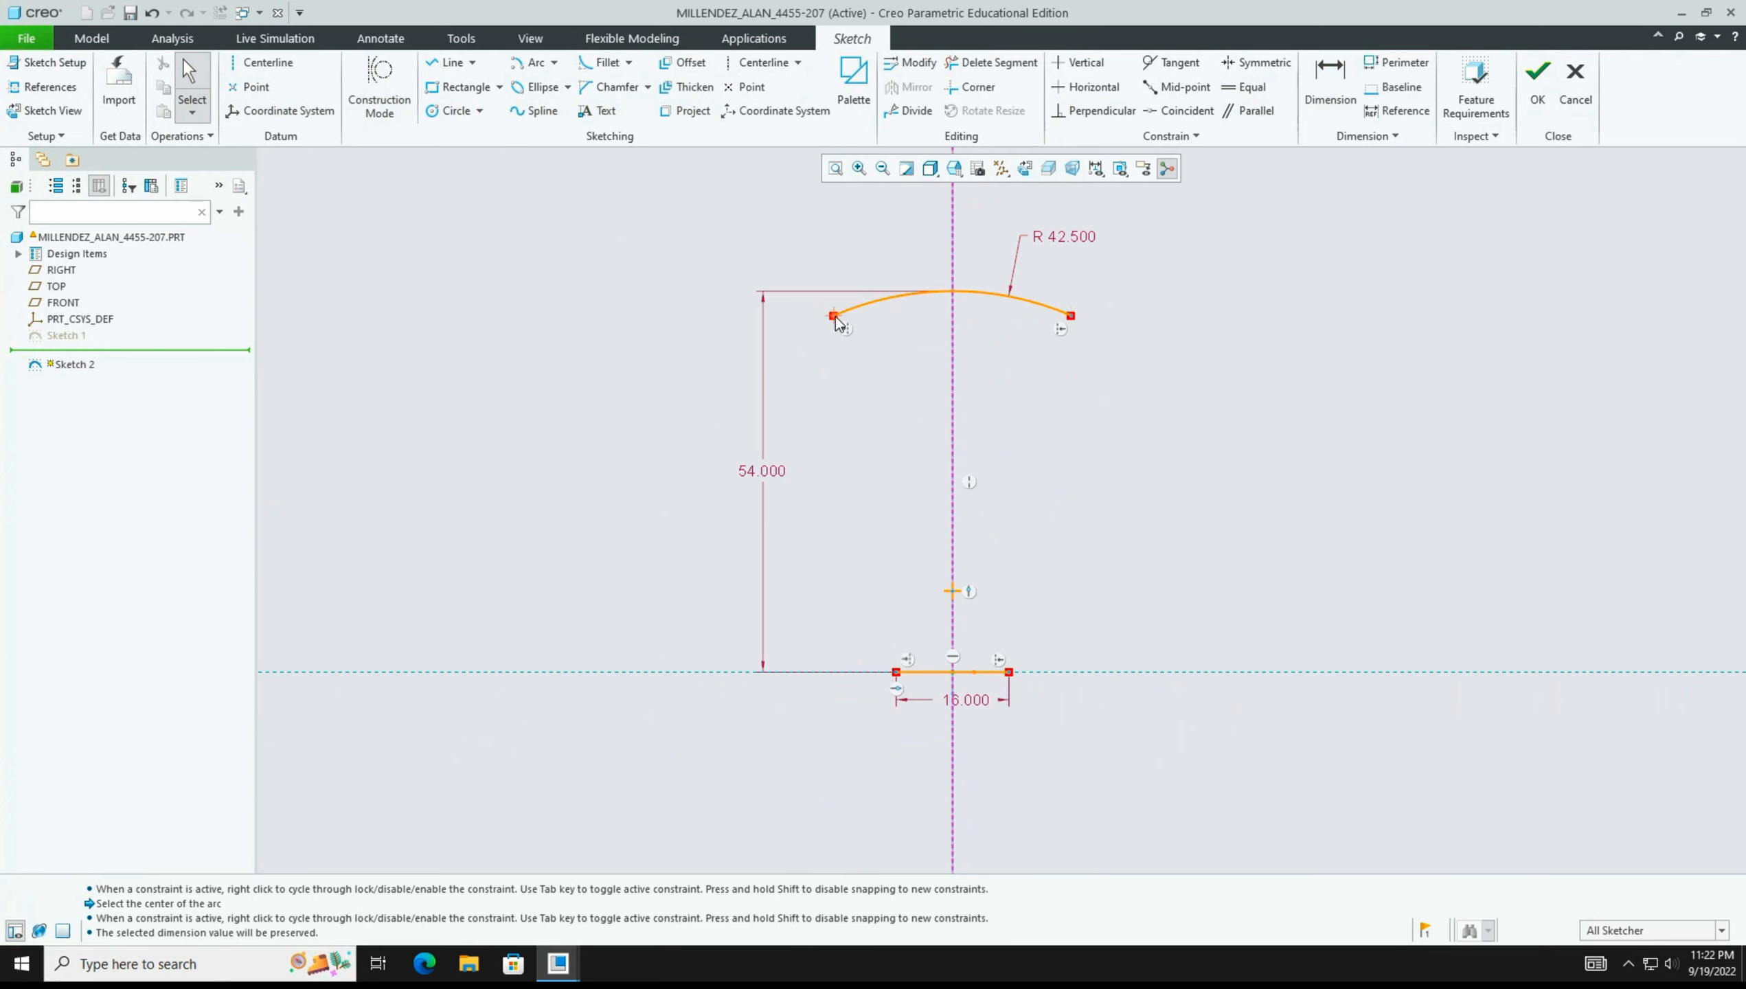
Move the top arc's symmetric endpoints in and out, finishing with a short, narrow arc above the bottom line.
left_click_drag(836, 318, 888, 306)
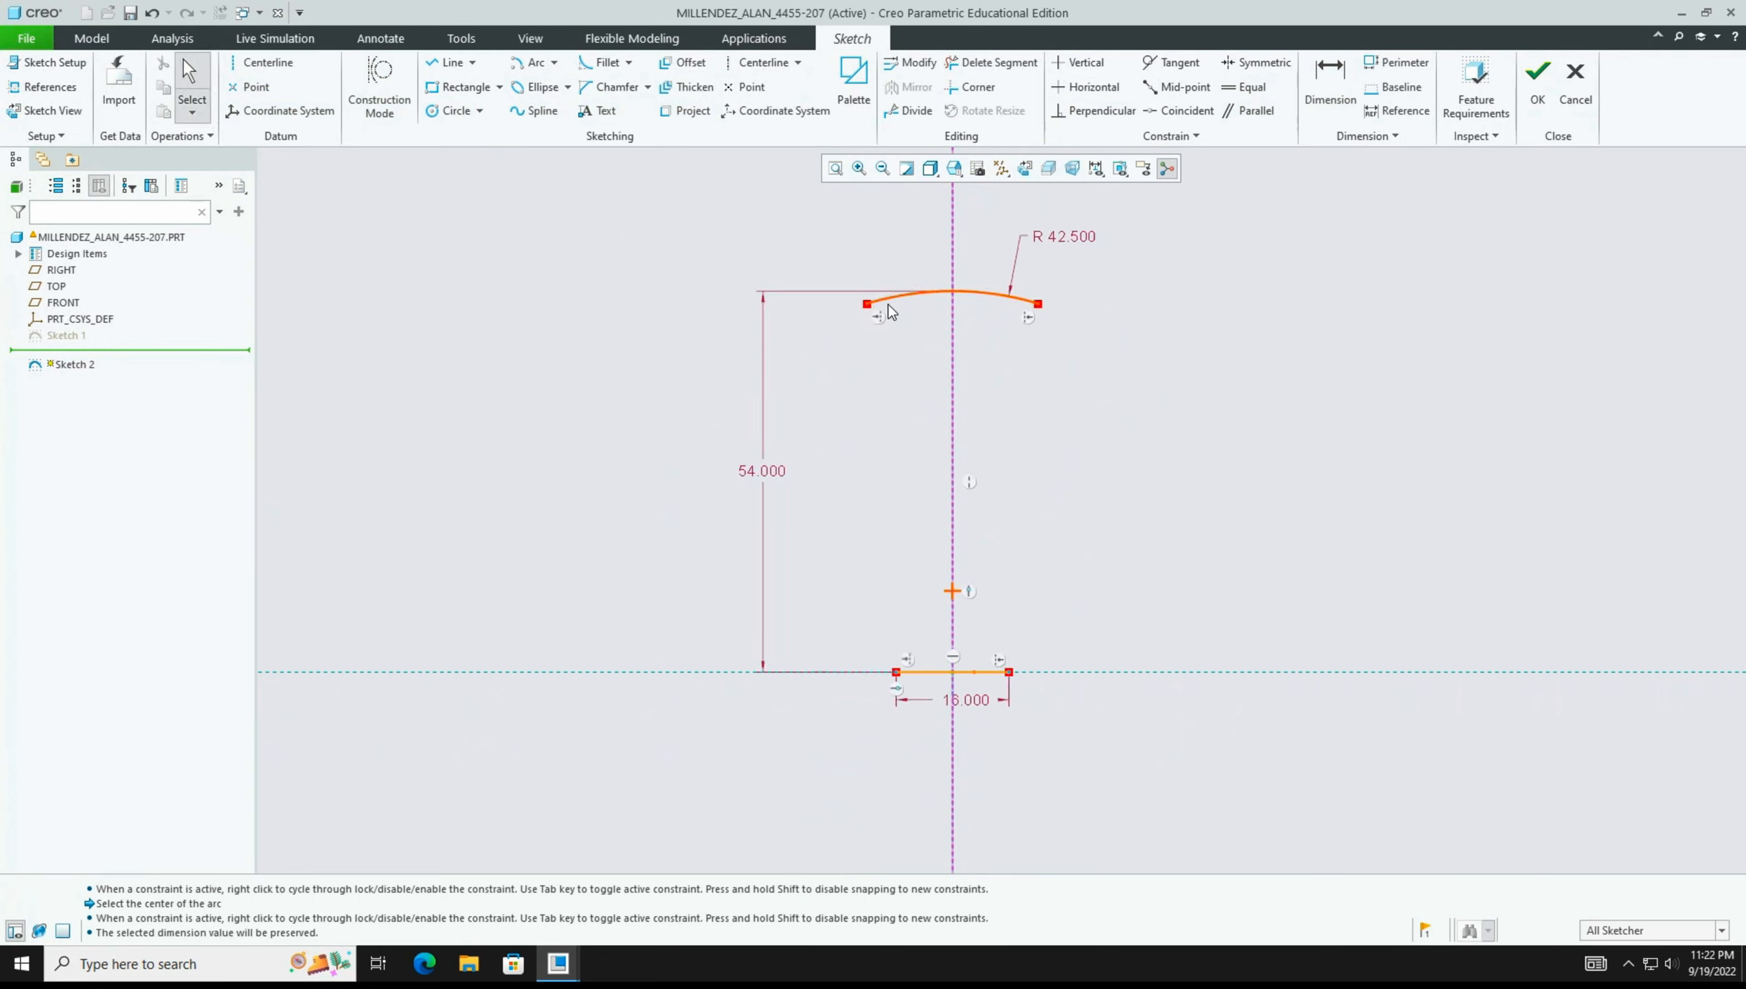
left_click_drag(868, 305, 800, 351)
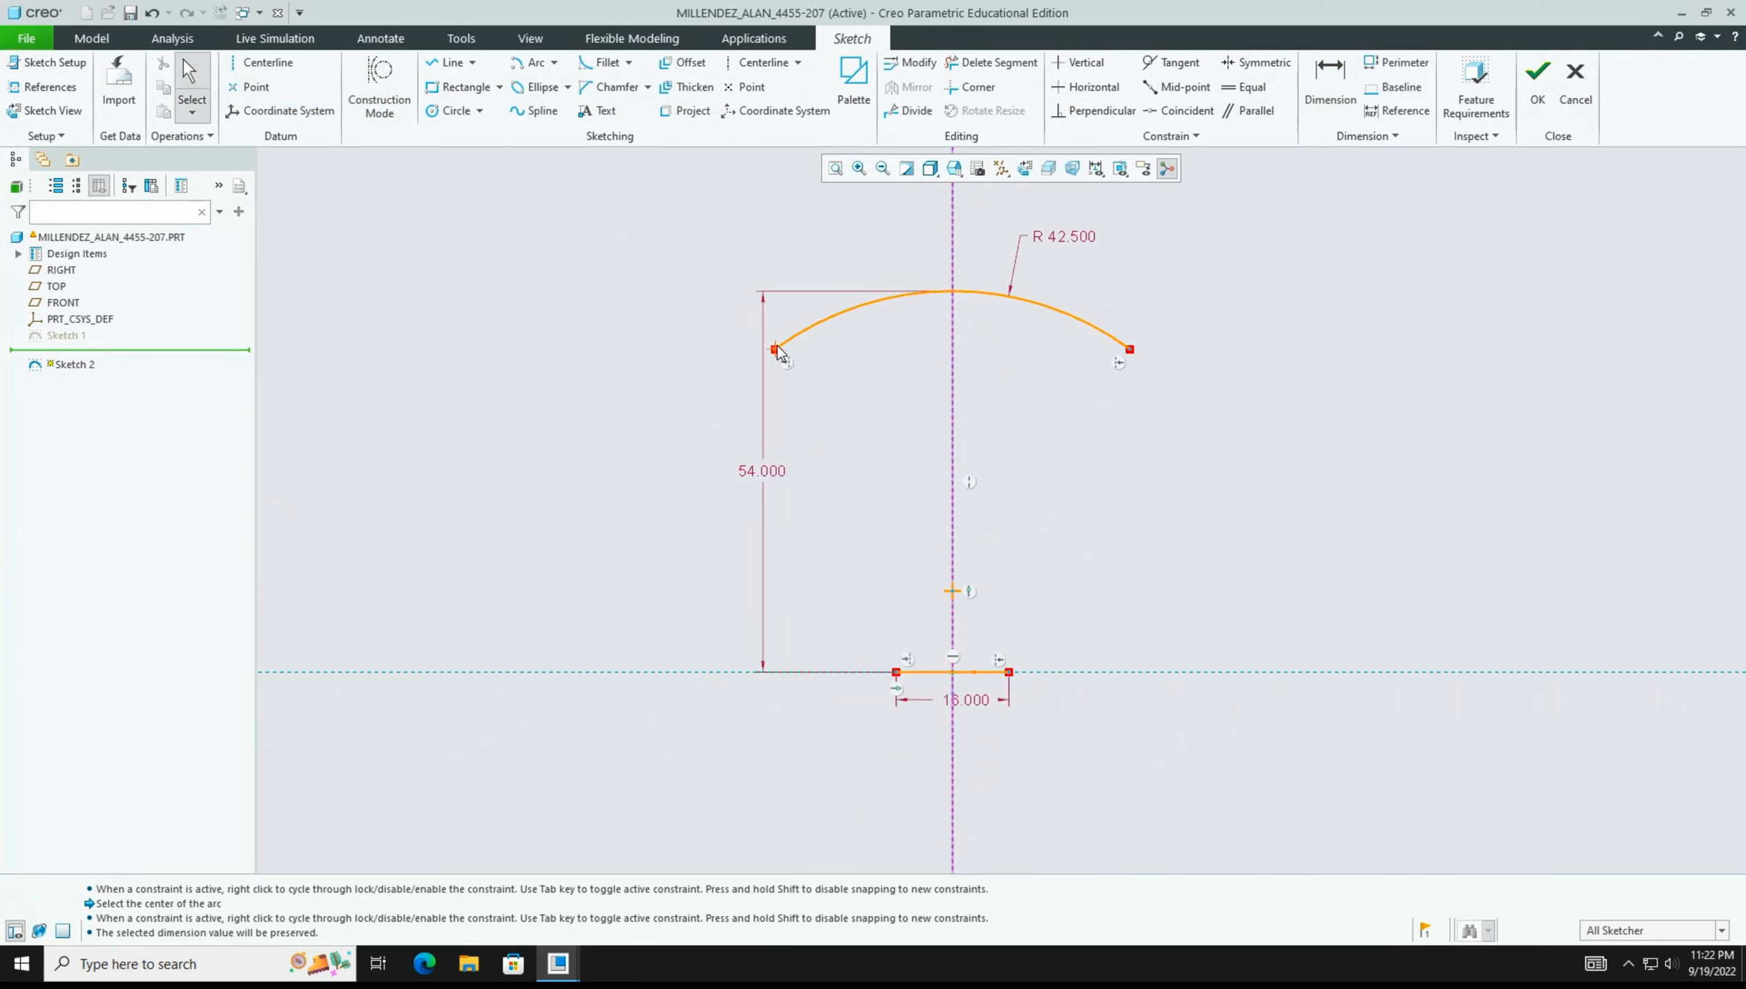
left_click_drag(781, 346, 890, 305)
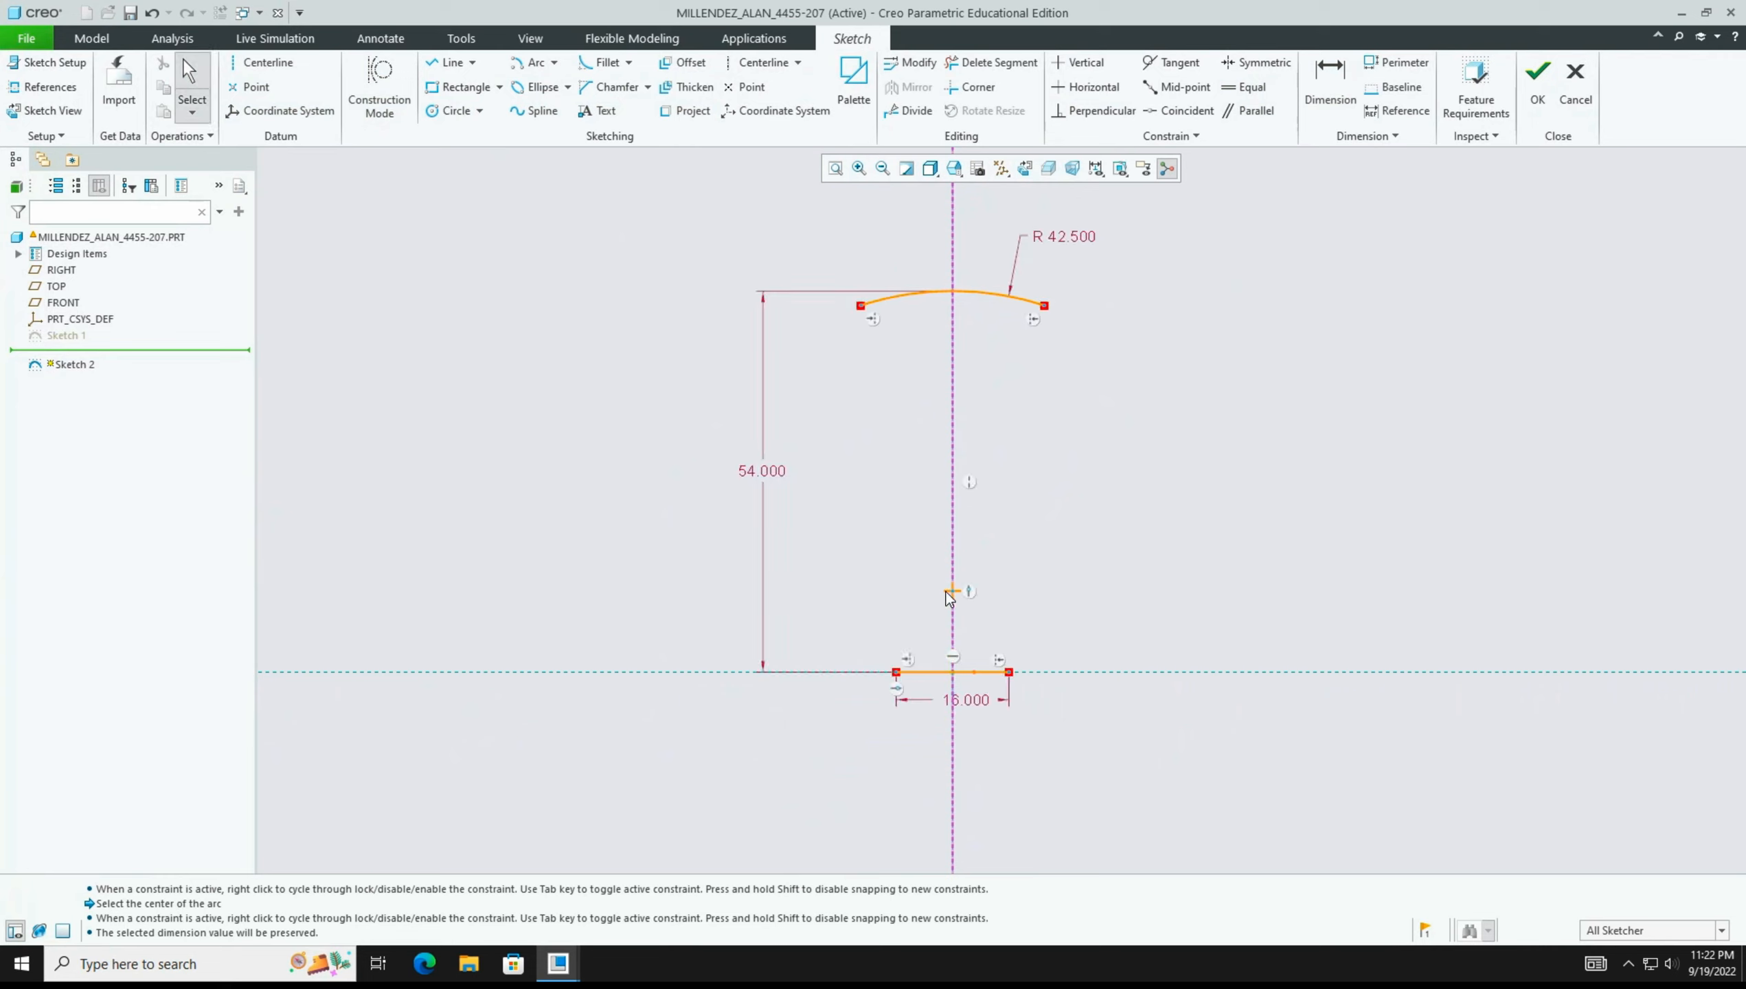